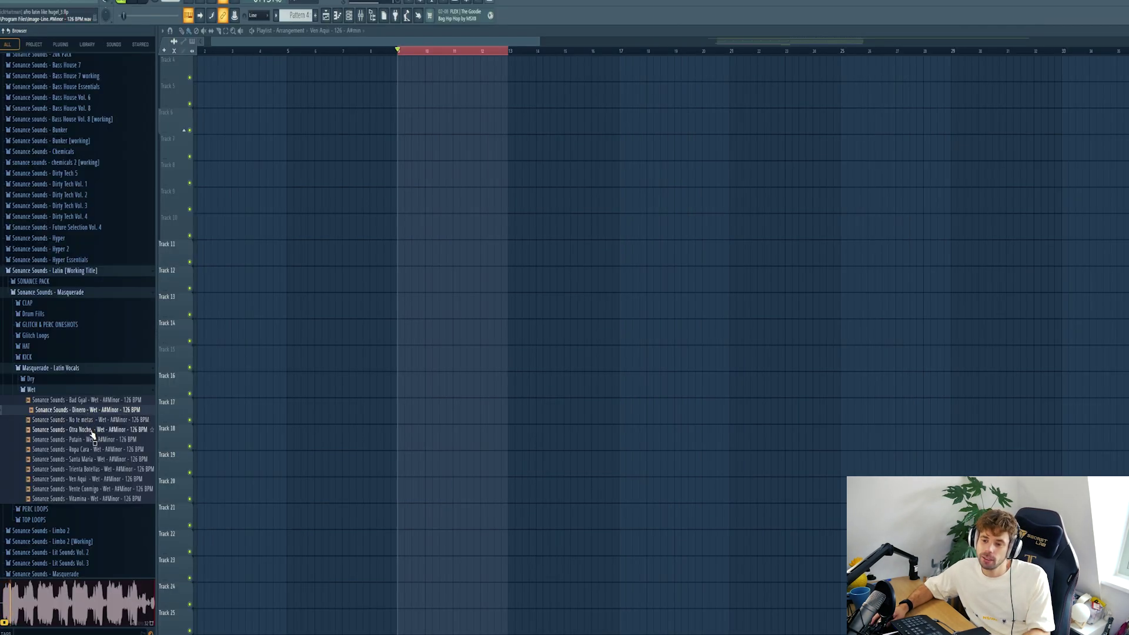
Place the Ven Aqui - Wet vocal on Track 9, accepting the estimated 126 BPM tempo.
{"action": "left_click", "coordinate": [102, 479]}
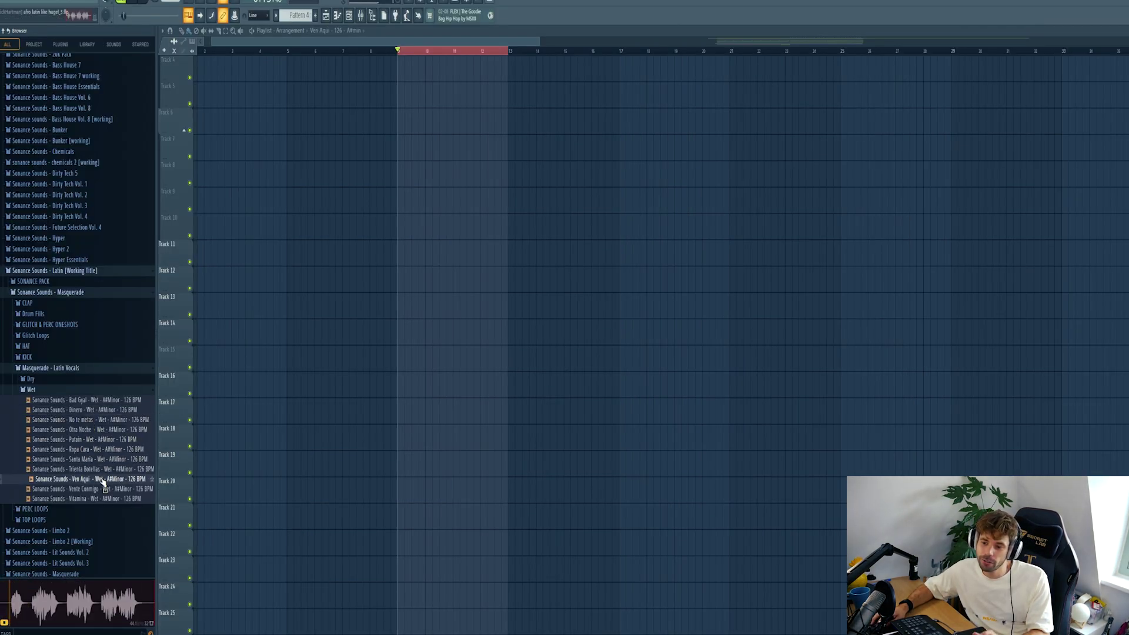
{"action": "left_click_drag", "start_coordinate": [103, 481], "coordinate": [393, 206]}
{"action": "left_click", "coordinate": [591, 321]}
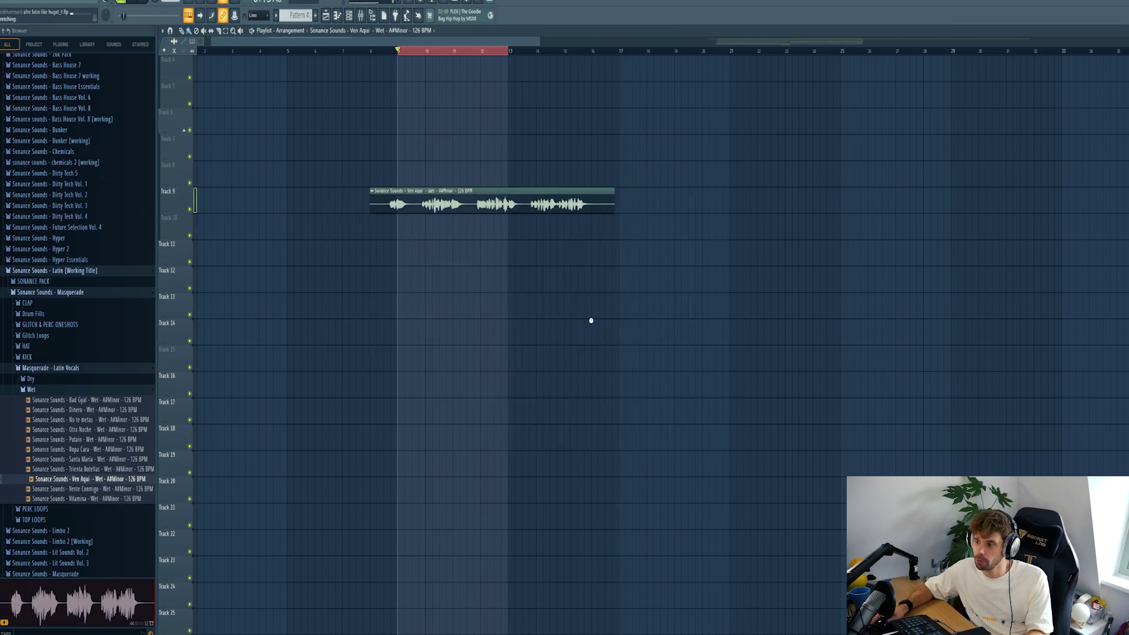
Play the new vocal from near bar 9, then bring up the Ven Aqui channel settings.
{"action": "double_click", "coordinate": [438, 200]}
{"action": "left_click", "coordinate": [388, 51]}
{"action": "key", "text": "space"}
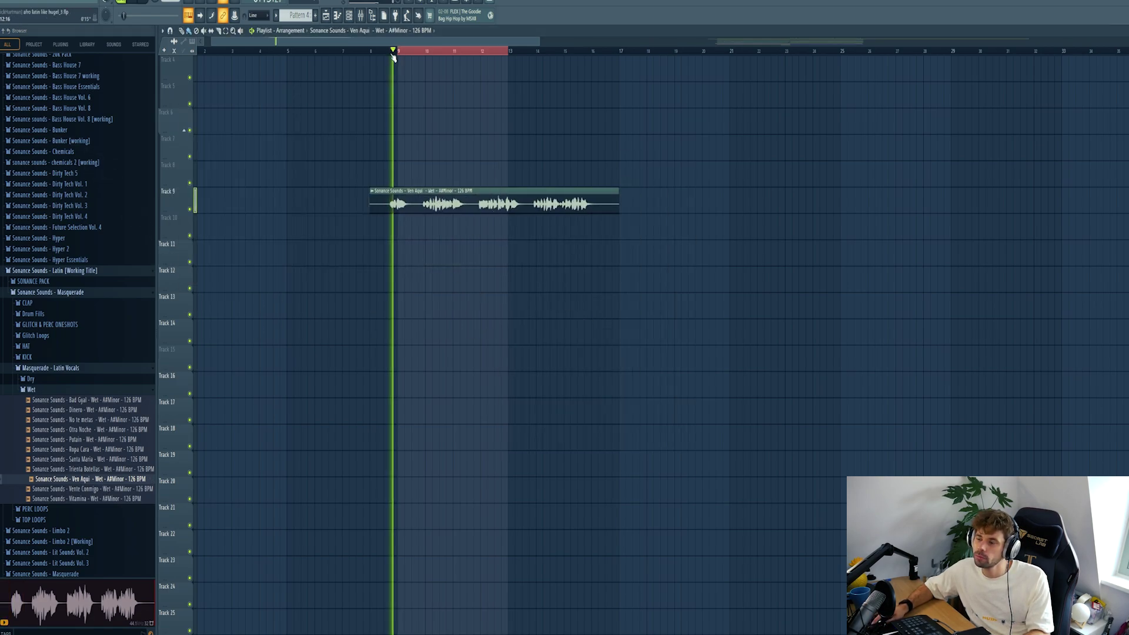
{"action": "key", "text": "space"}
{"action": "double_click", "coordinate": [388, 203]}
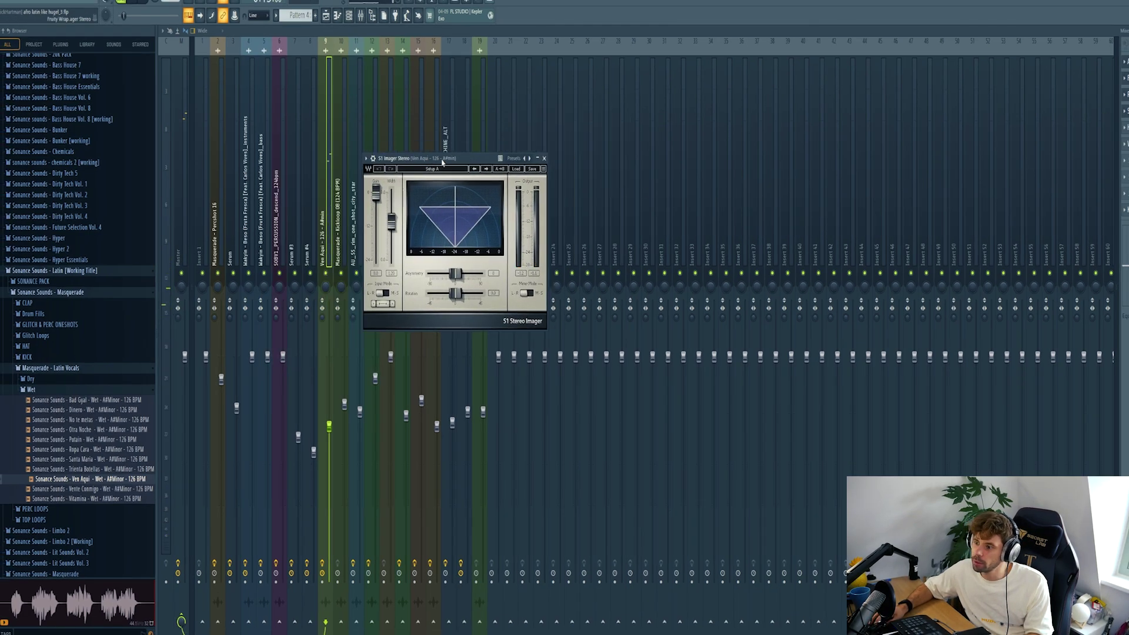
Listen to the vocal through its S1 Imager, H-Delay and ValhallaRoom effects, then close them.
{"action": "key", "text": "space"}
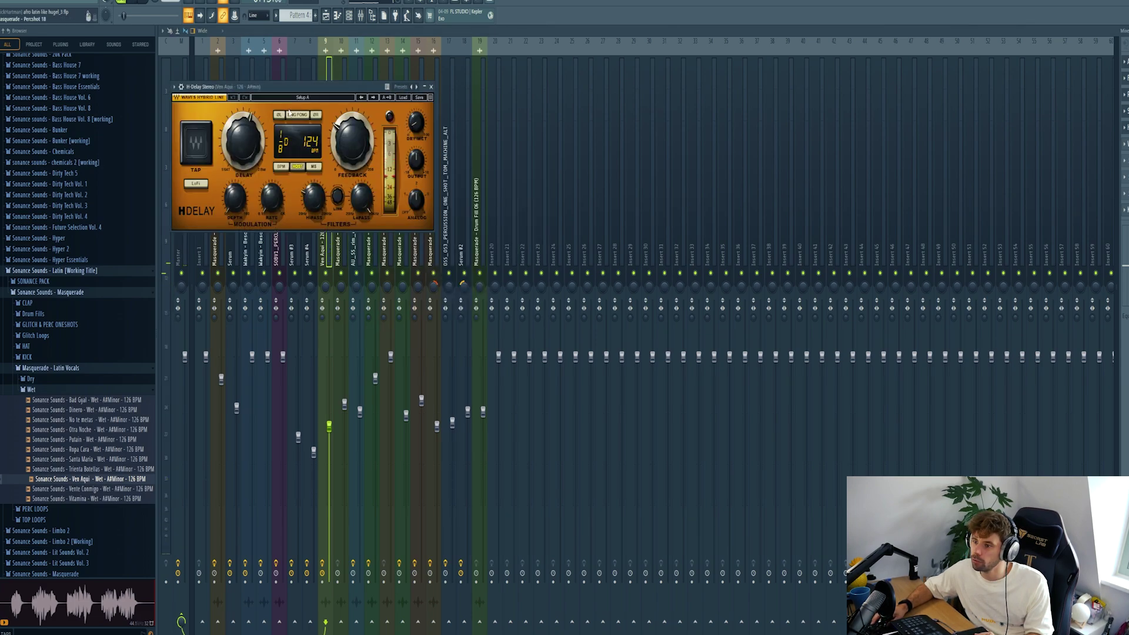
{"action": "key", "text": "Escape"}
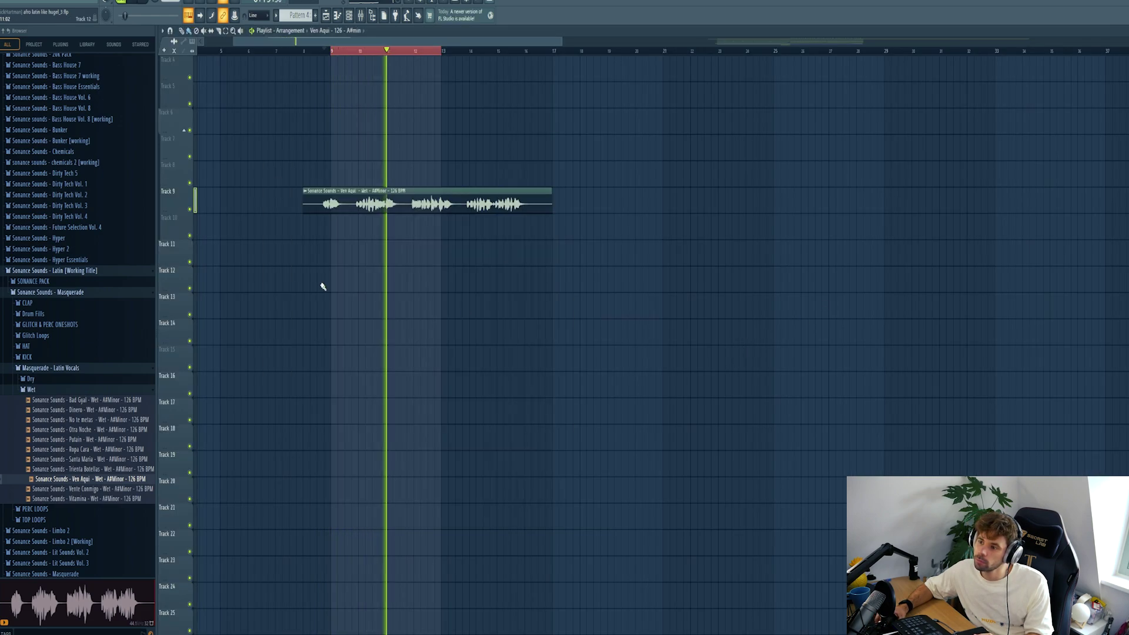
{"action": "scroll", "coordinate": [321, 285], "scroll_direction": "up", "scroll_amount": 3}
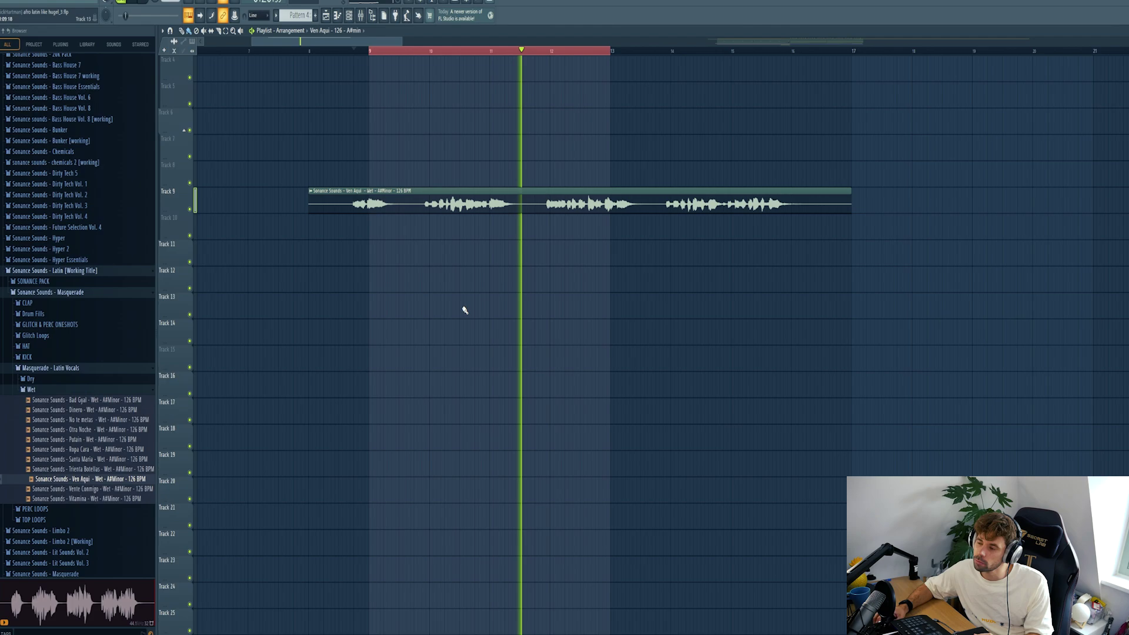
Stop playback and load the Chord - Aguano preset into Serum #4.
{"action": "key", "text": "space"}
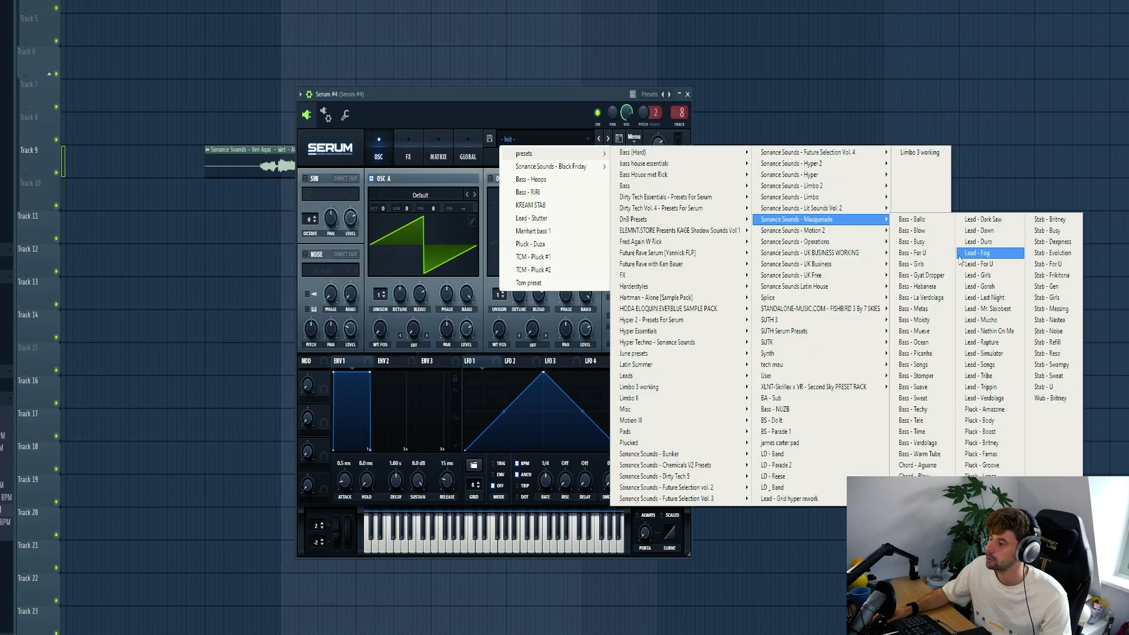
{"action": "left_click", "coordinate": [923, 465]}
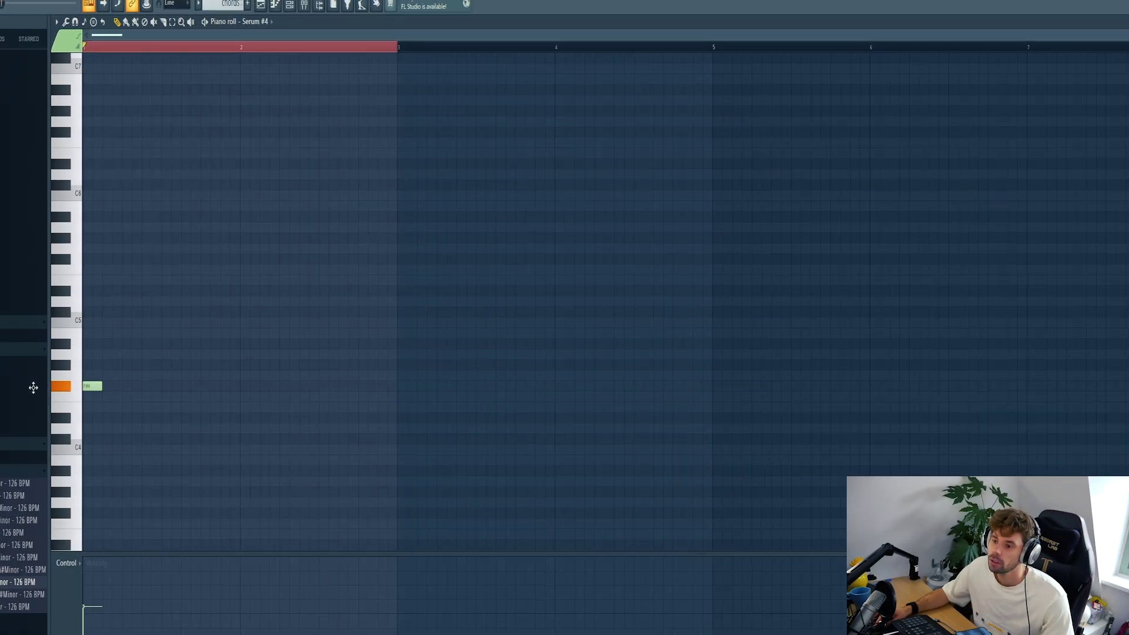
Stretch the A4 note across bars 1–3 and audition the line with a D5 after it.
{"action": "left_click_drag", "start_coordinate": [103, 355], "coordinate": [399, 364]}
{"action": "scroll", "coordinate": [430, 418], "scroll_direction": "up", "scroll_amount": 2}
{"action": "scroll", "coordinate": [365, 263], "scroll_direction": "down", "scroll_amount": 1}
{"action": "key", "text": "space"}
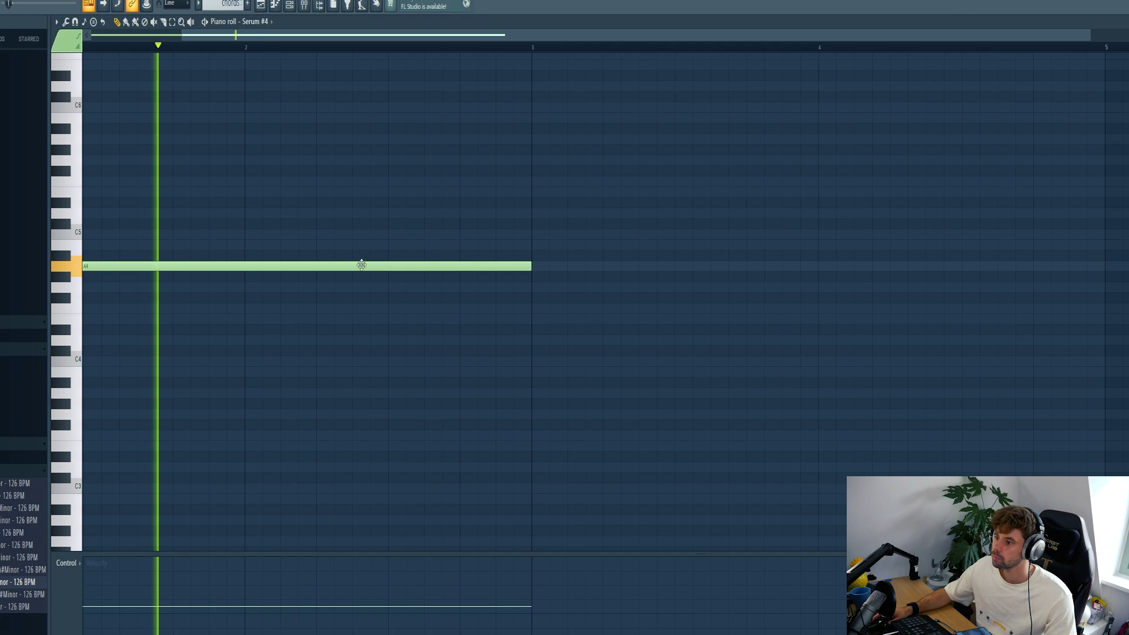
{"action": "scroll", "coordinate": [361, 304], "scroll_direction": "down", "scroll_amount": 2}
{"action": "scroll", "coordinate": [547, 379], "scroll_direction": "up", "scroll_amount": 1}
{"action": "left_click_drag", "start_coordinate": [509, 322], "coordinate": [552, 299]}
{"action": "key", "text": "space"}
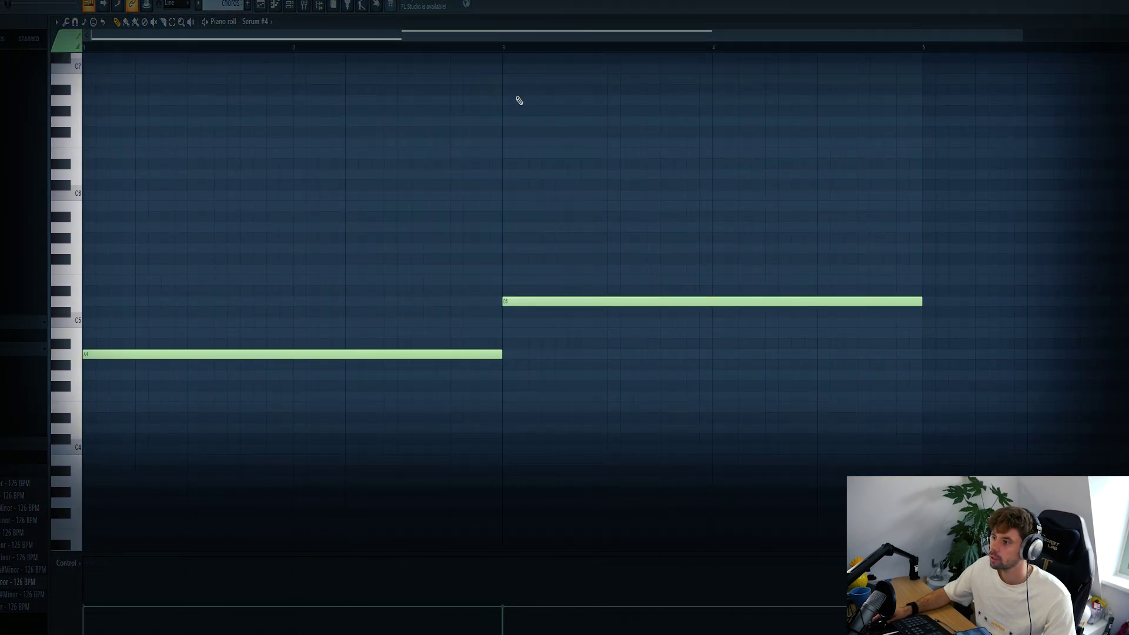
{"action": "left_click", "coordinate": [463, 48]}
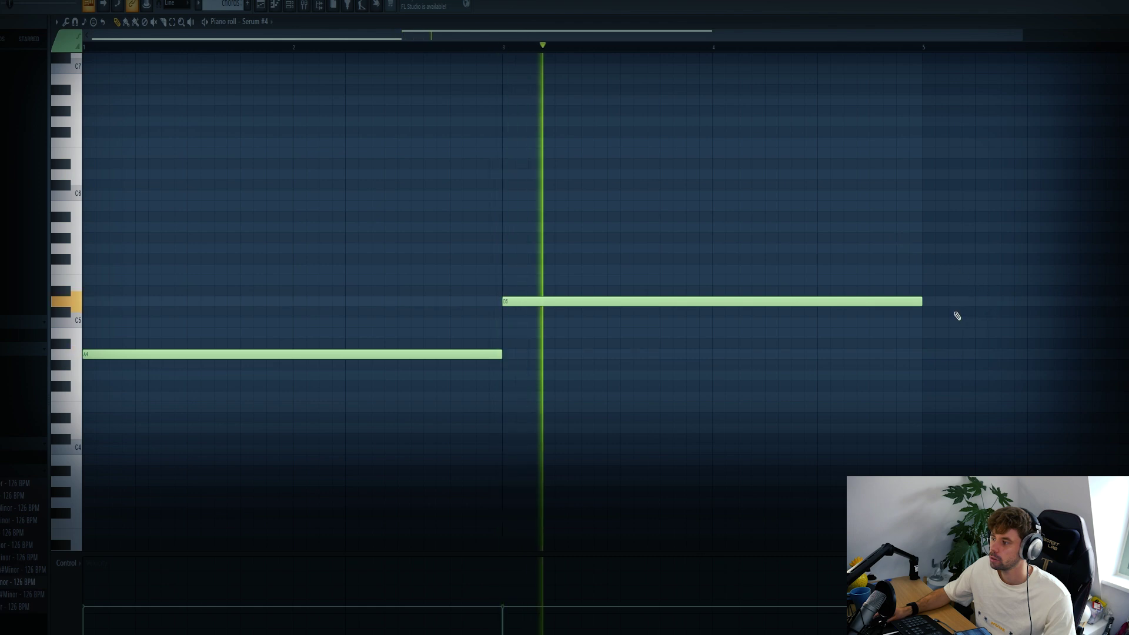
Trim D5 to end at bar 4, then add a half-bar C5 and a closing G4.
{"action": "left_click_drag", "start_coordinate": [920, 302], "coordinate": [712, 303]}
{"action": "left_click", "coordinate": [719, 322]}
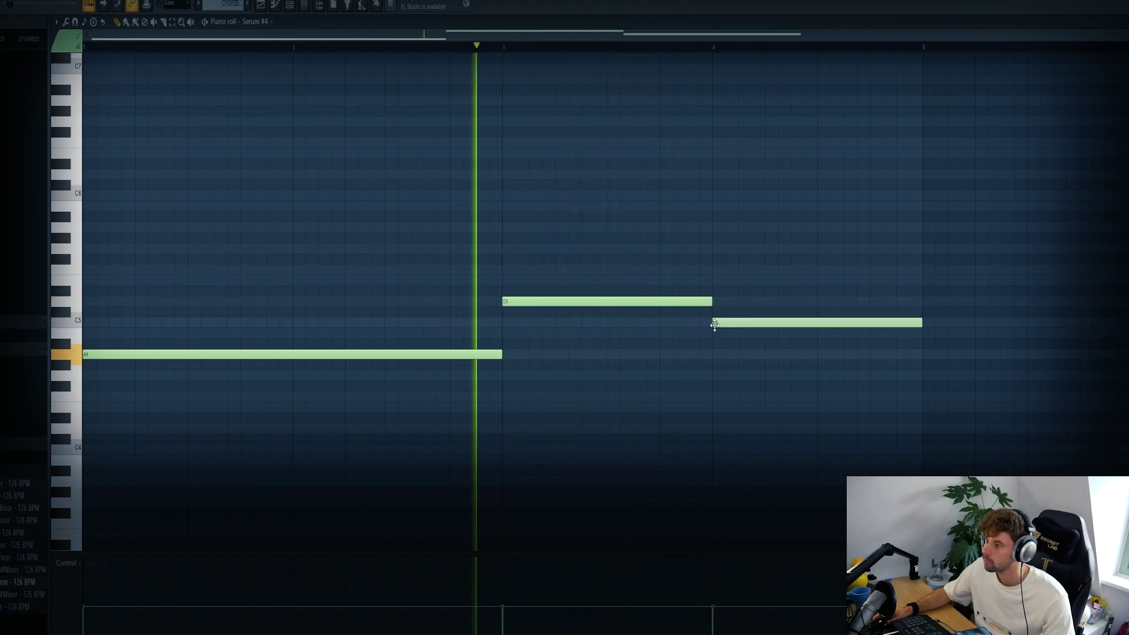
{"action": "left_click_drag", "start_coordinate": [921, 324], "coordinate": [815, 325]}
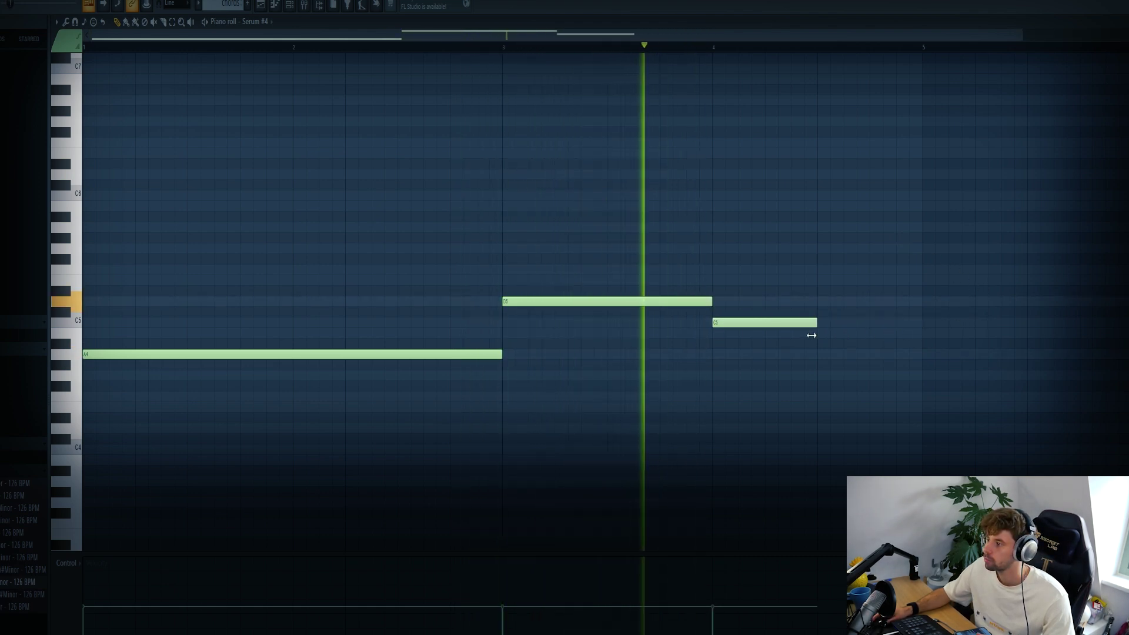
{"action": "left_click", "coordinate": [822, 375]}
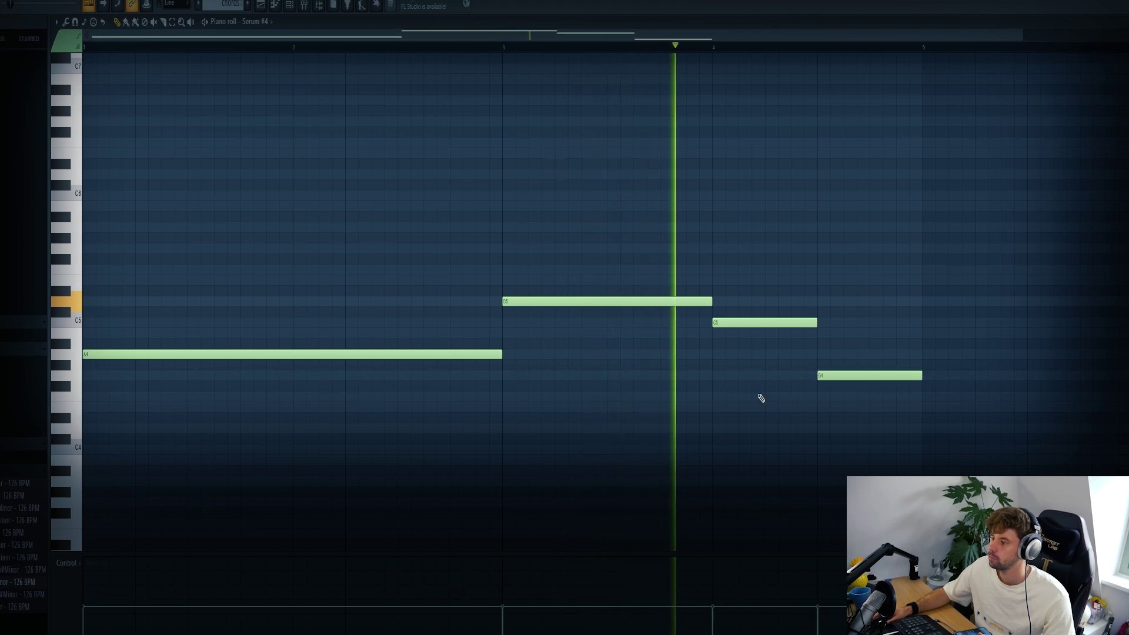
{"action": "scroll", "coordinate": [753, 394], "scroll_direction": "down", "scroll_amount": 2}
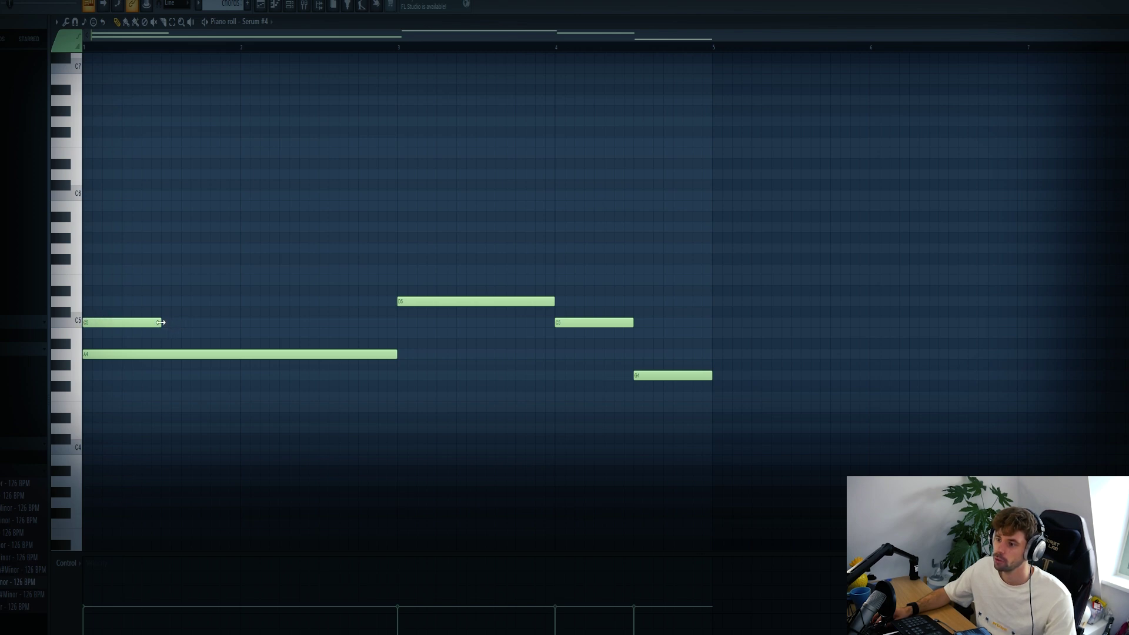
Stack C5 and E5 over bars 1–3, and F5 and A5 over bar 3.
{"action": "left_click_drag", "start_coordinate": [160, 322], "coordinate": [397, 323]}
{"action": "left_click_drag", "start_coordinate": [185, 280], "coordinate": [51, 280]}
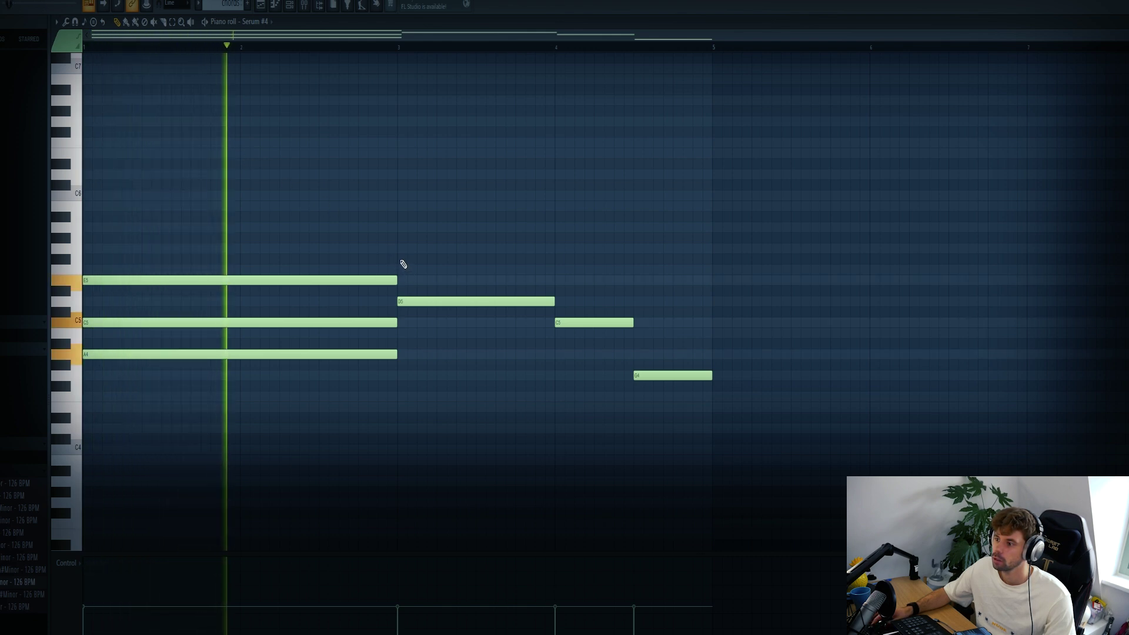
{"action": "key", "text": "space"}
{"action": "left_click", "coordinate": [453, 269]}
{"action": "left_click", "coordinate": [410, 227]}
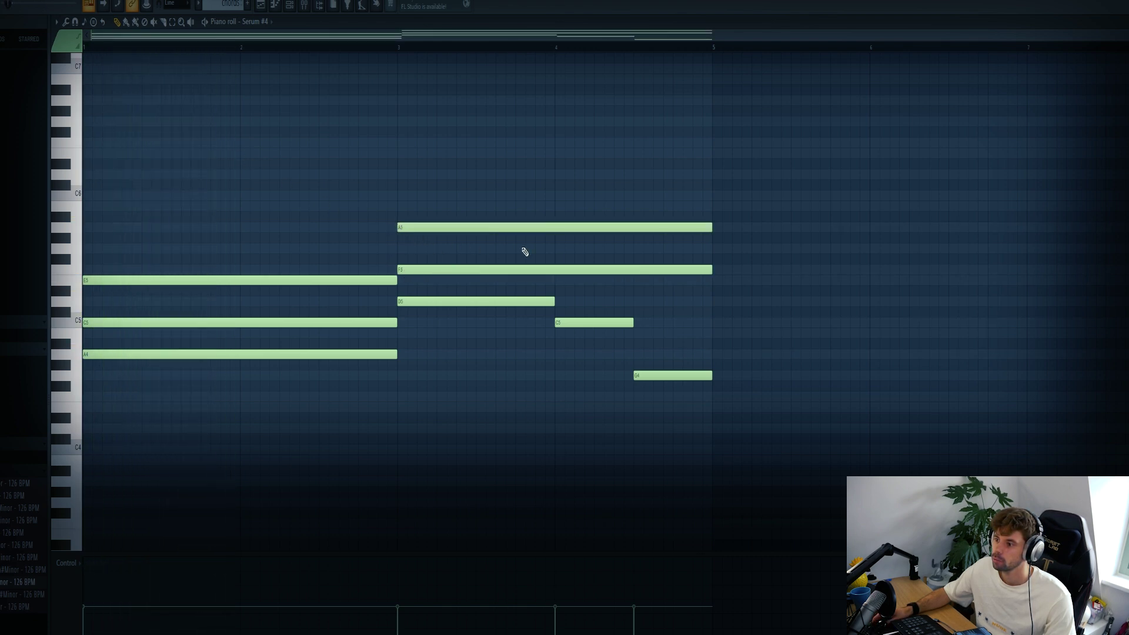
{"action": "left_click_drag", "start_coordinate": [575, 189], "coordinate": [594, 252]}
{"action": "left_click_drag", "start_coordinate": [655, 189], "coordinate": [696, 308]}
{"action": "left_click_drag", "start_coordinate": [710, 229], "coordinate": [548, 238]}
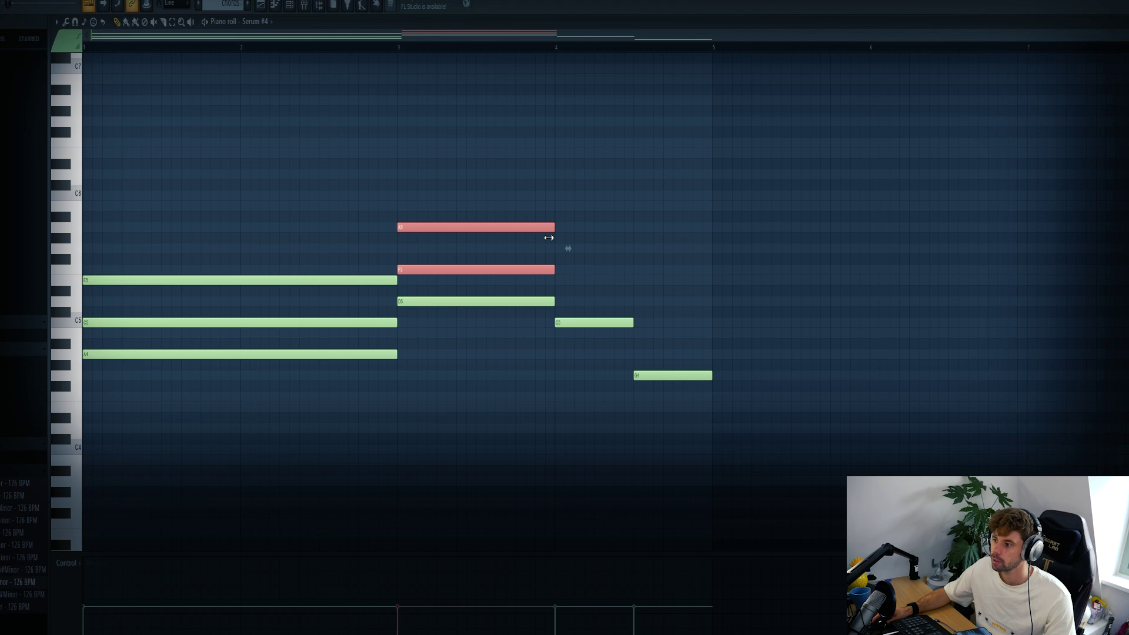
Add E5 and G5 in bar 4, and B4 and D5 in the last half bar.
{"action": "left_click", "coordinate": [557, 280]}
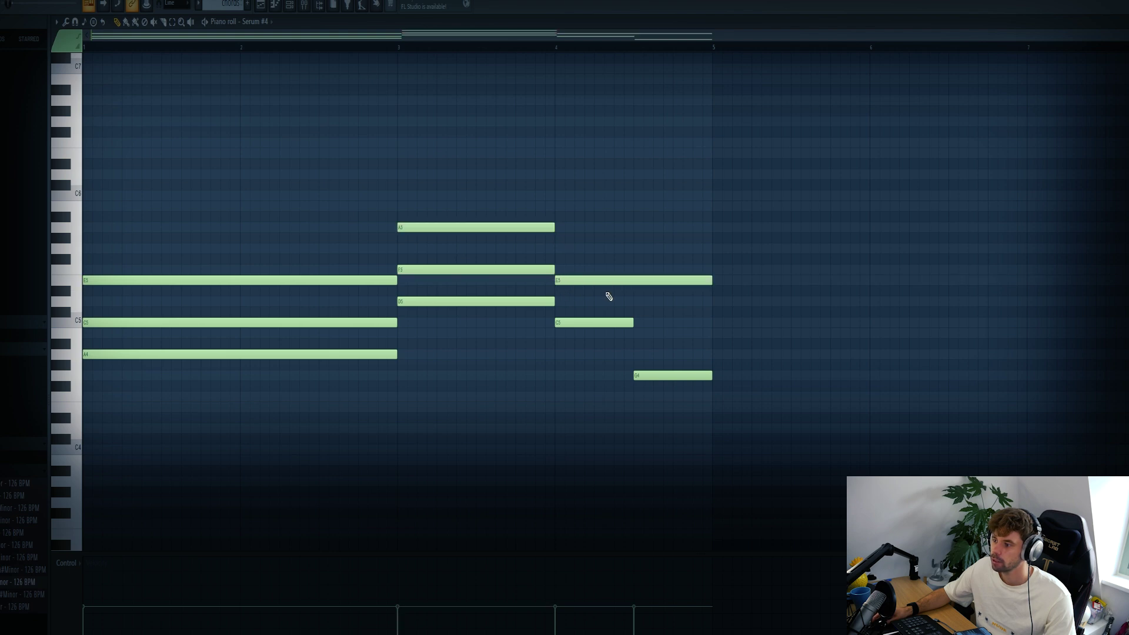
{"action": "left_click", "coordinate": [576, 250]}
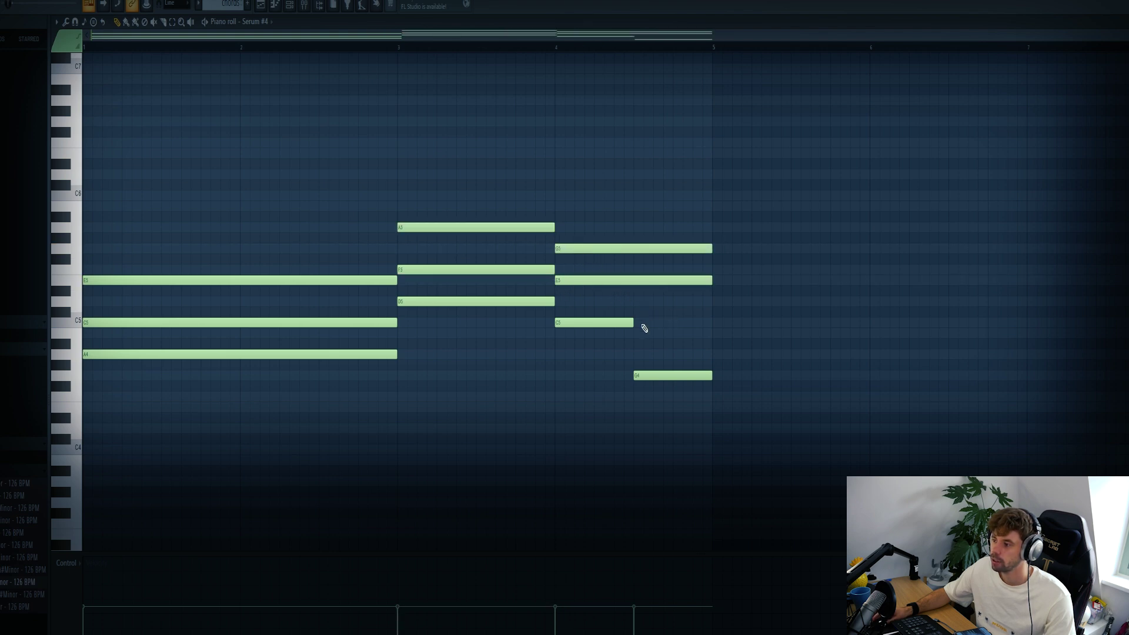
{"action": "mouse_move", "coordinate": [665, 344]}
{"action": "left_mouse_down"}
{"action": "mouse_move", "coordinate": [663, 319]}
{"action": "mouse_move", "coordinate": [661, 333]}
{"action": "left_mouse_up"}
{"action": "left_click_drag", "start_coordinate": [658, 290], "coordinate": [660, 301]}
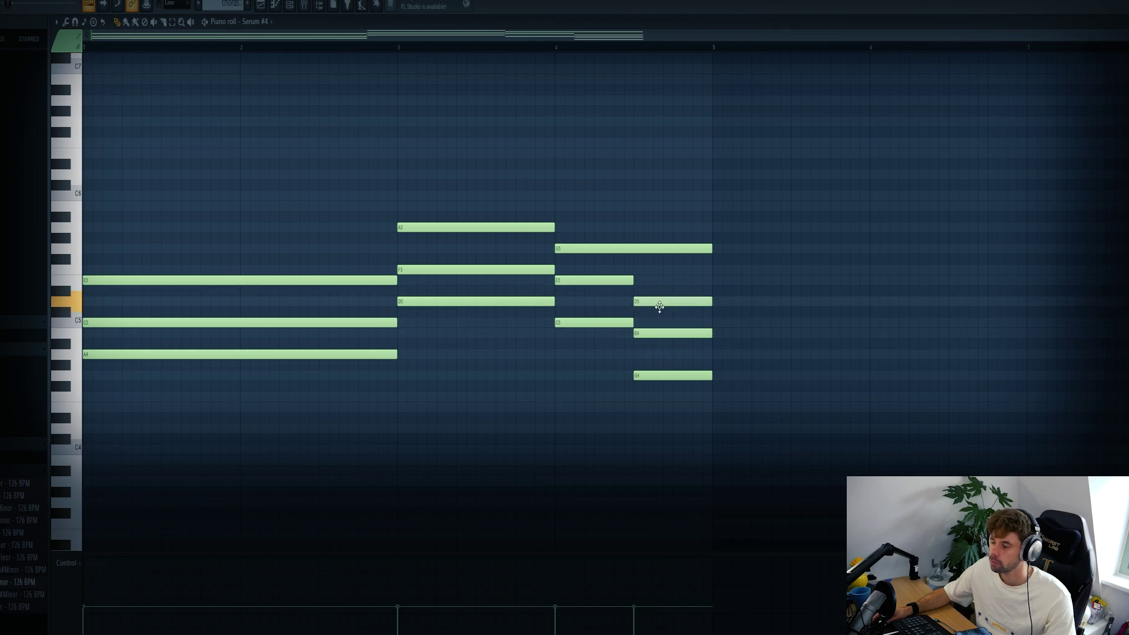
{"action": "key", "text": "space"}
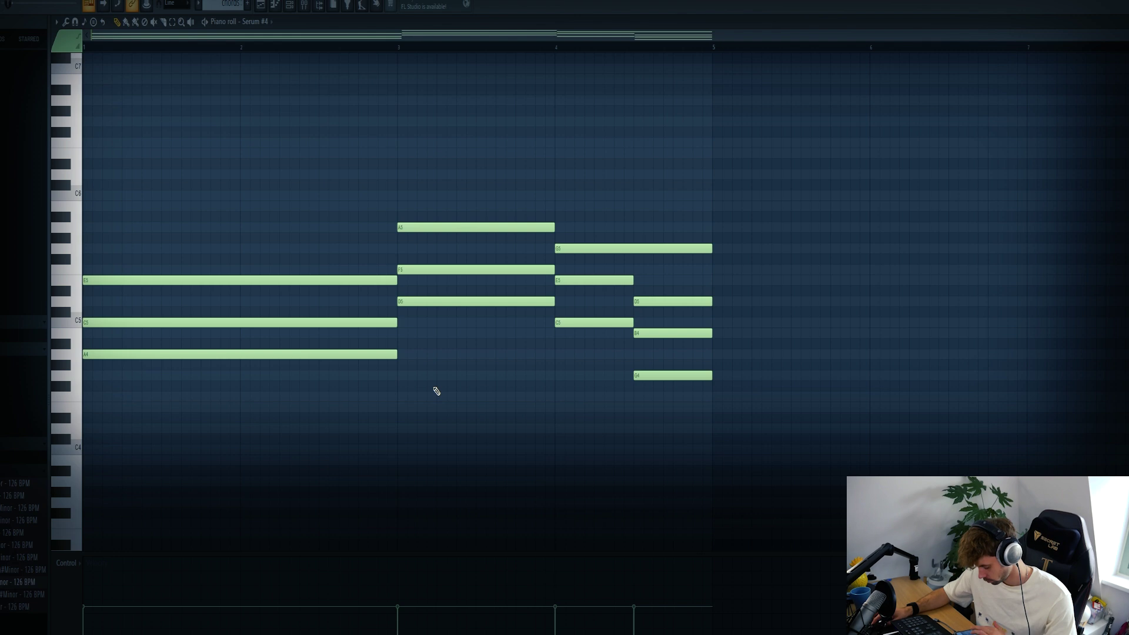
Raise the bar-1 C5 note an octave to C6 and play the revoiced chords.
{"action": "key", "text": "space"}
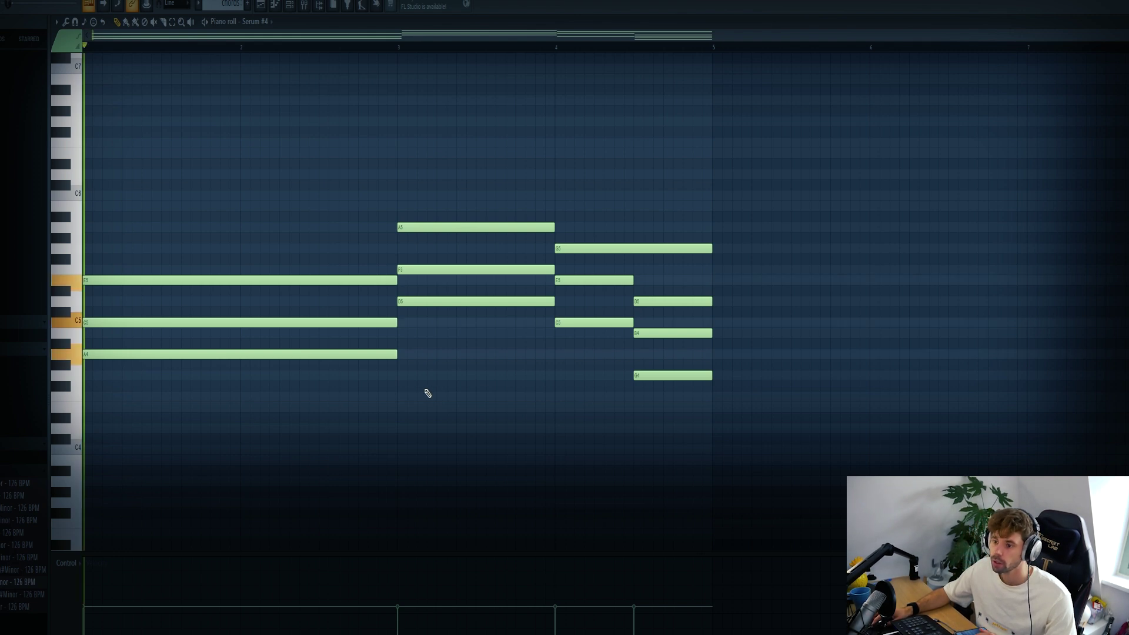
{"action": "key", "text": "space"}
{"action": "left_click", "coordinate": [223, 321]}
{"action": "key", "text": "ctrl+Up"}
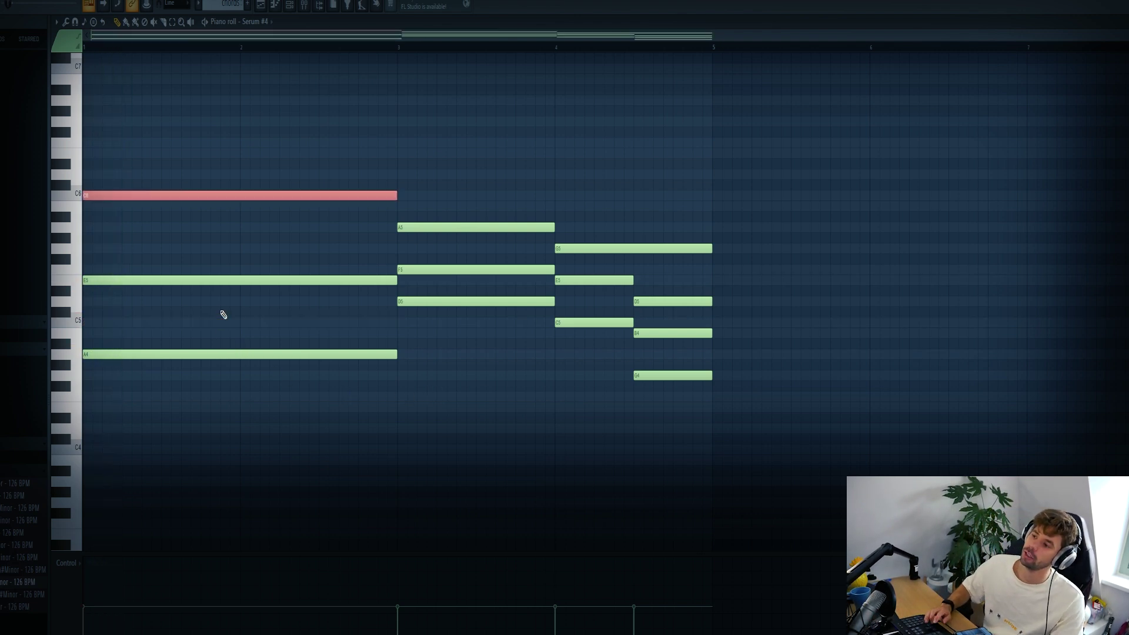
{"action": "key", "text": "space"}
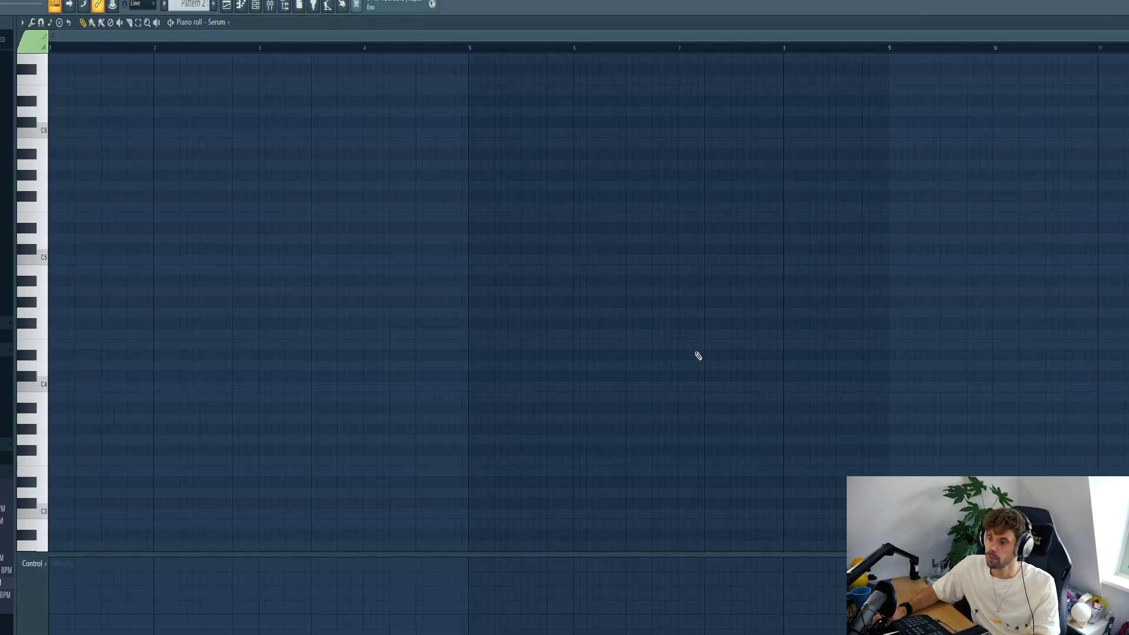
Paste the bass notes into Pattern 2 and load Serum's Bass - Mueve preset.
{"action": "key", "text": "ctrl+v"}
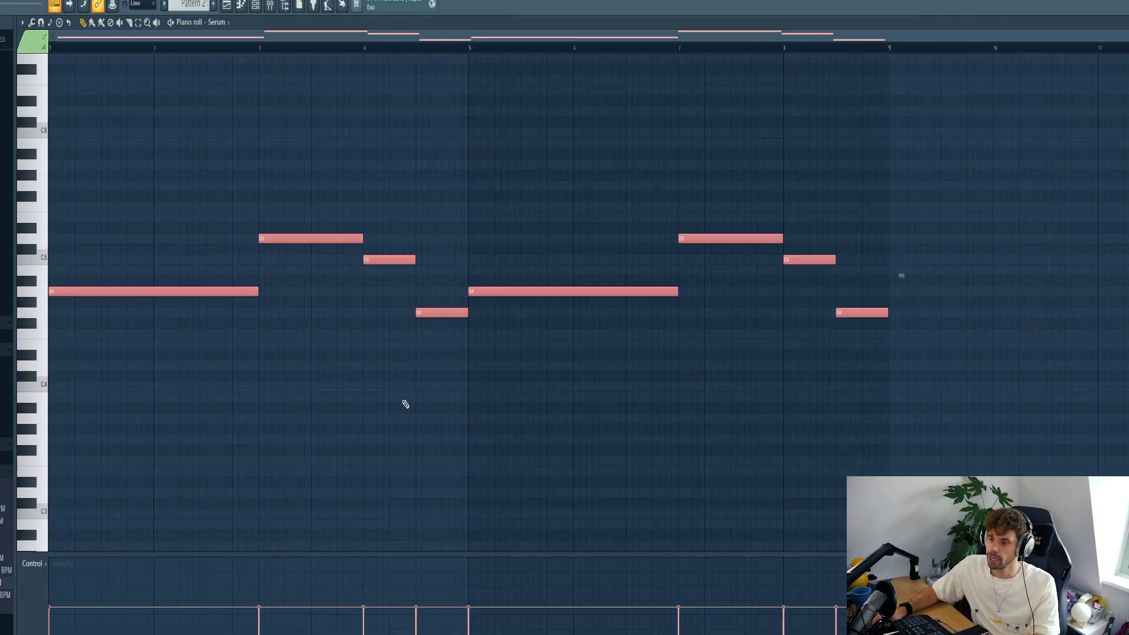
{"action": "key", "text": "space"}
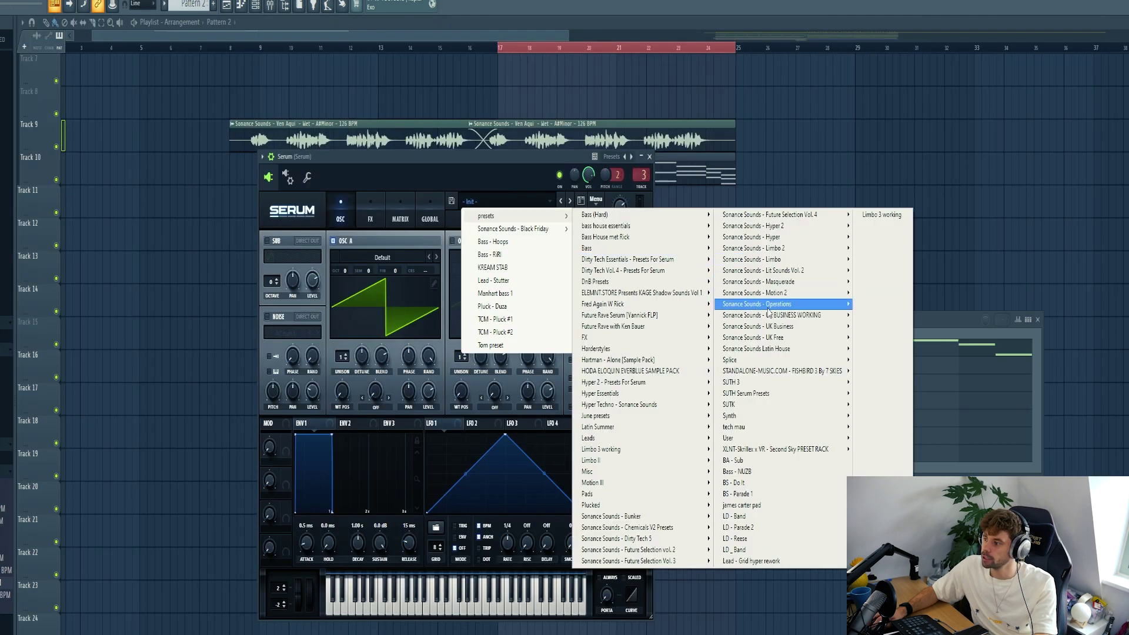
{"action": "mouse_move", "coordinate": [786, 284]}
{"action": "left_click", "coordinate": [880, 394]}
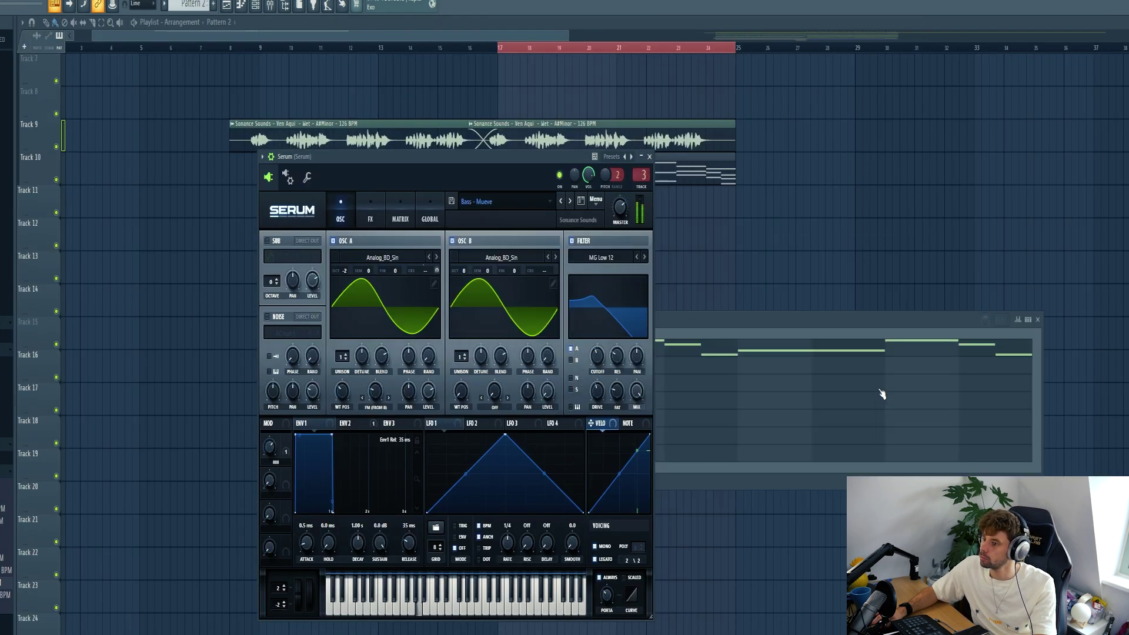
Step through the next presets to Bass - Stomper, then close Serum and the piano roll.
{"action": "left_click", "coordinate": [569, 202]}
{"action": "left_click", "coordinate": [570, 202]}
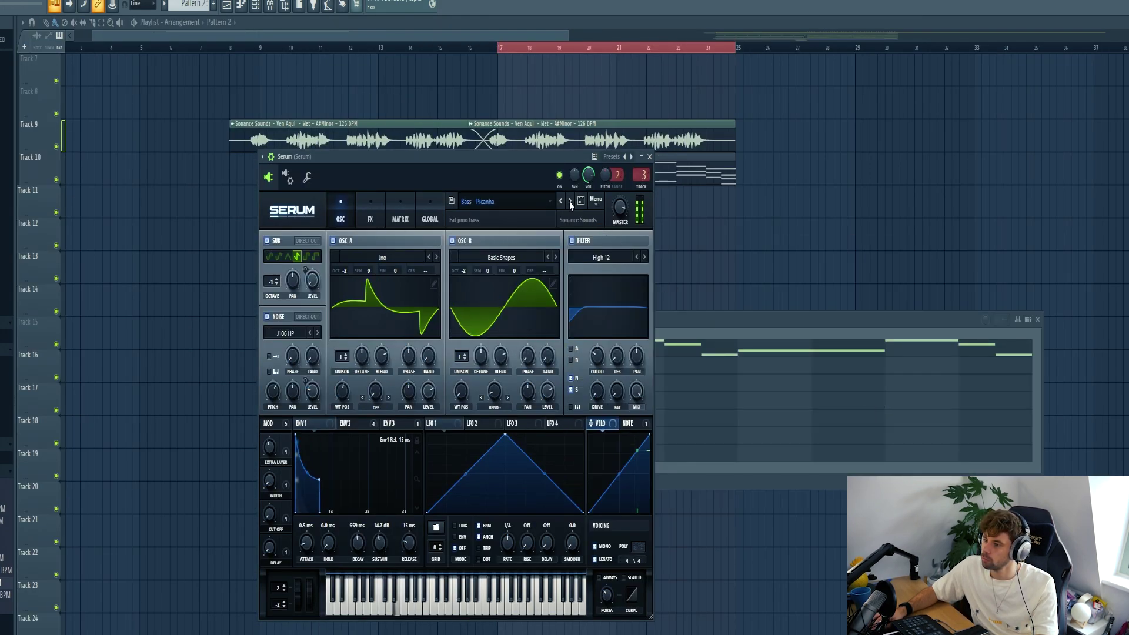
{"action": "left_click", "coordinate": [570, 202]}
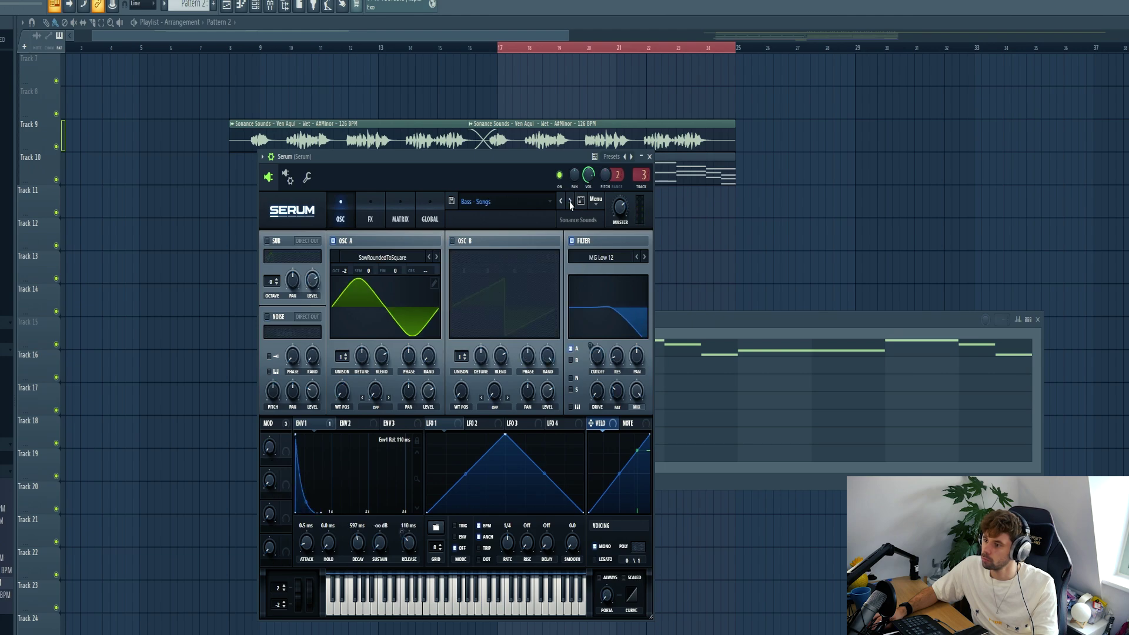
{"action": "left_click", "coordinate": [570, 202]}
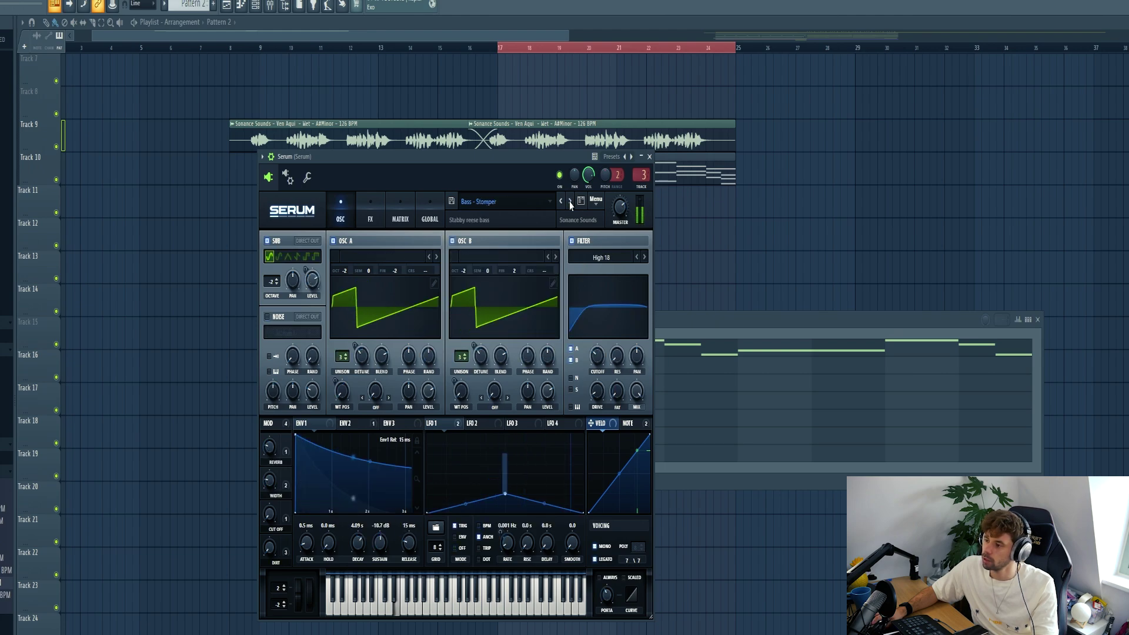
{"action": "left_click", "coordinate": [518, 197]}
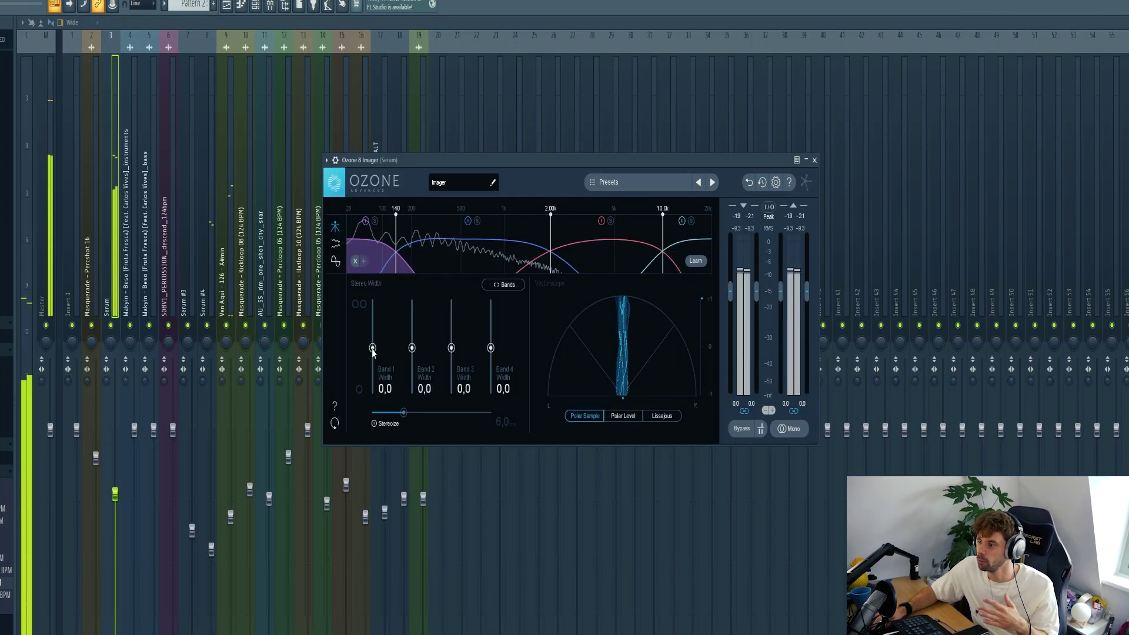
Set Ozone Imager Band 1 width to -100, close Pro-C2, and reposition the Kickstart window.
{"action": "left_click_drag", "start_coordinate": [372, 348], "coordinate": [373, 394]}
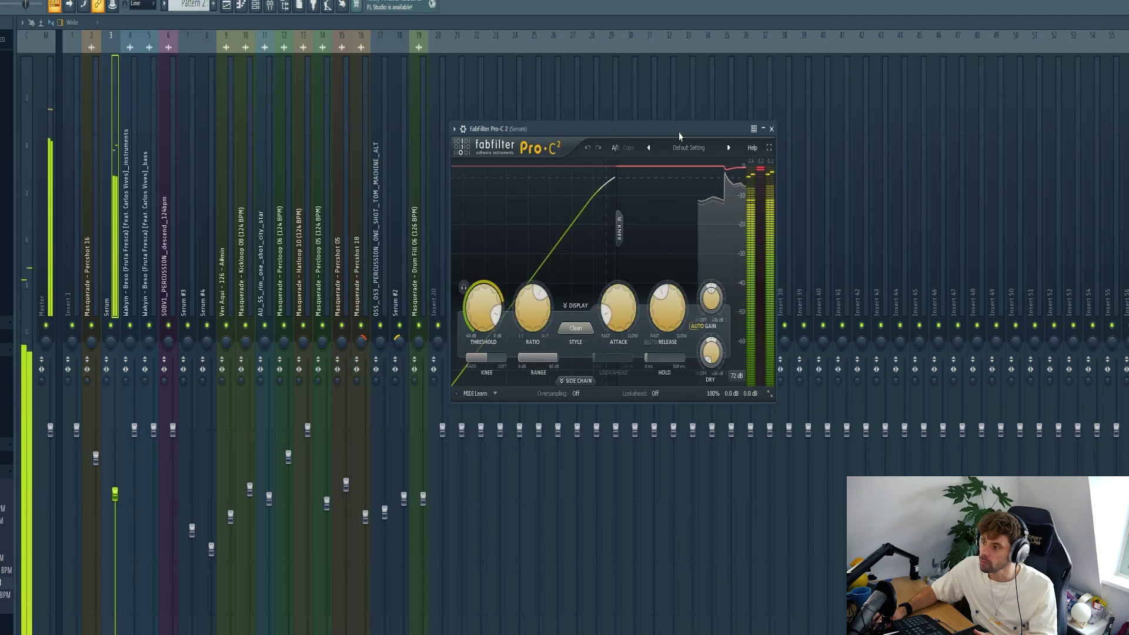
{"action": "left_click_drag", "start_coordinate": [678, 132], "coordinate": [580, 147]}
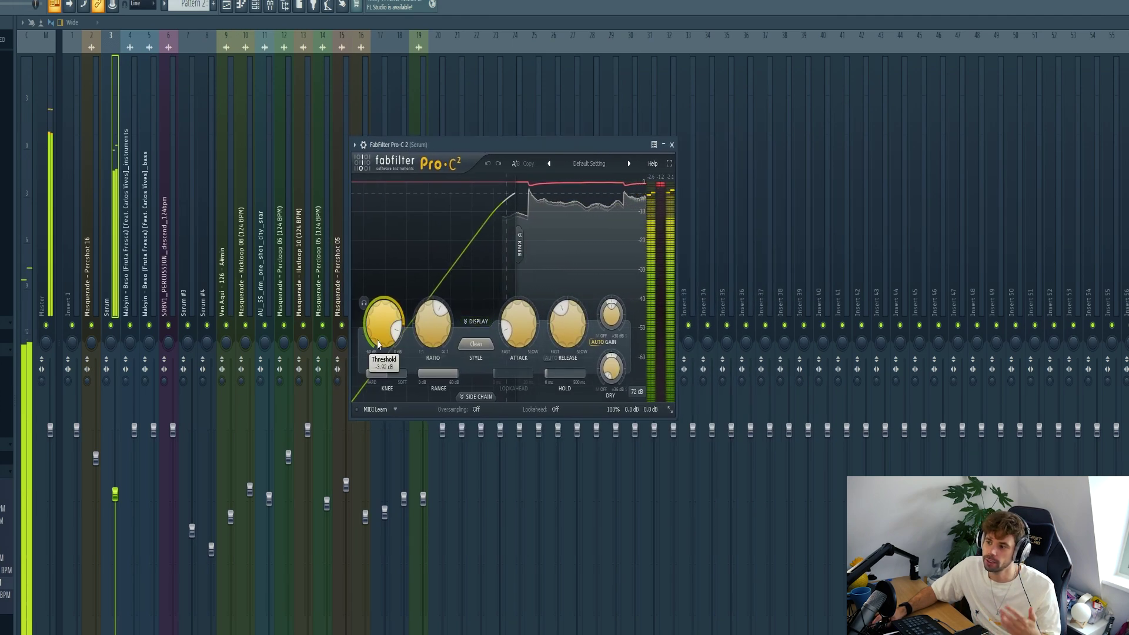
{"action": "left_click", "coordinate": [671, 144]}
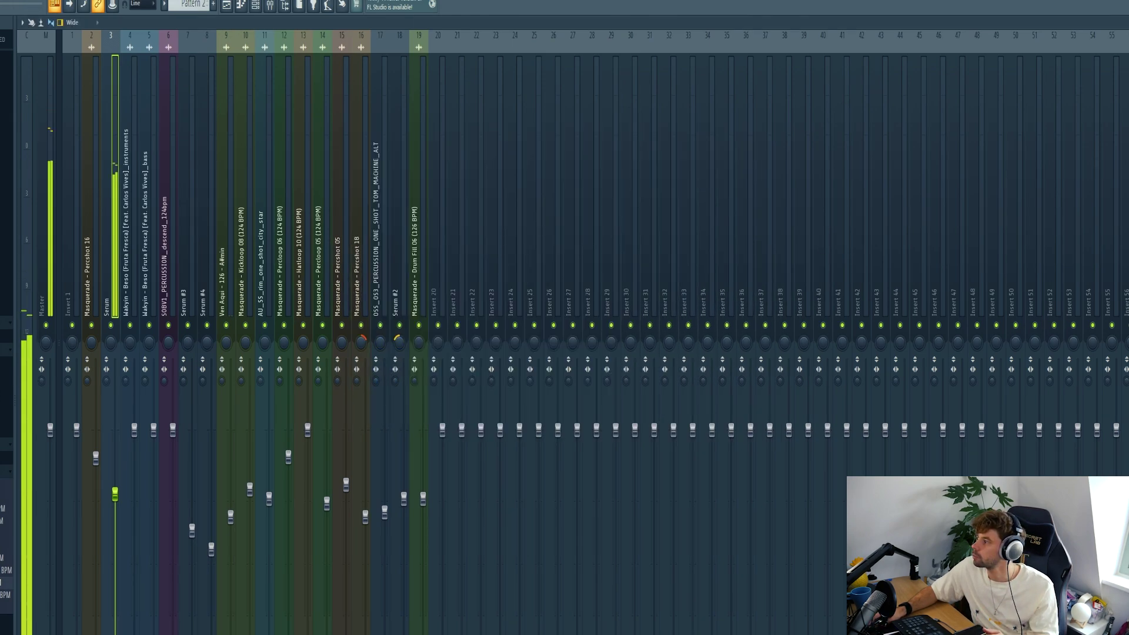
{"action": "left_click_drag", "start_coordinate": [135, 92], "coordinate": [470, 177]}
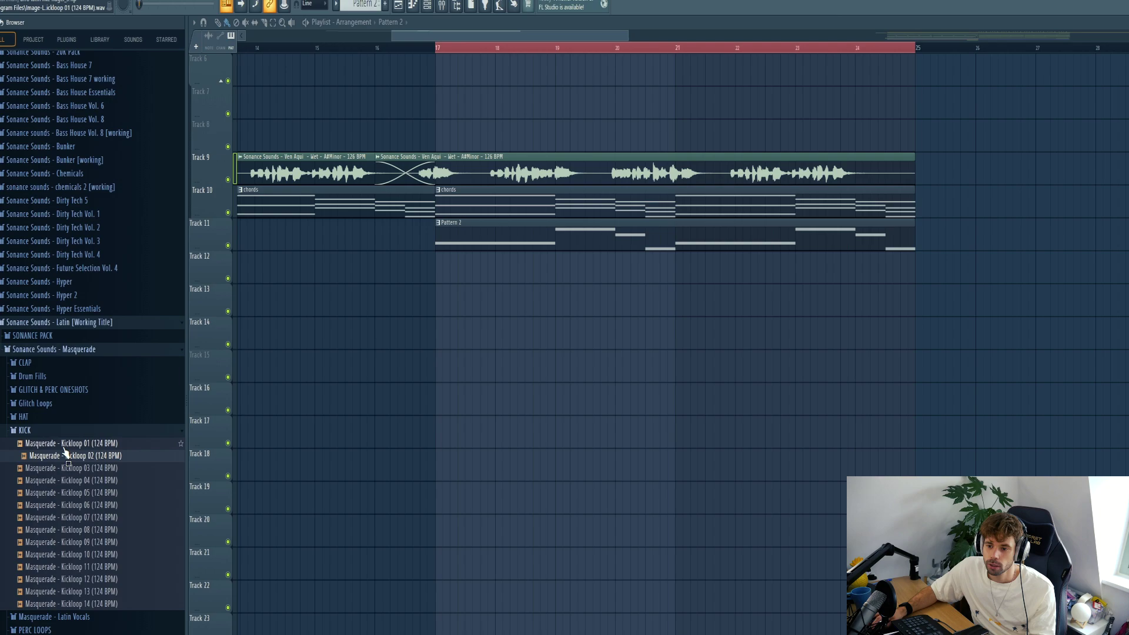
Audition Masquerade Kickloops 03, 04, 06, 07 and 08 from the KICK folder.
{"action": "left_click", "coordinate": [66, 470]}
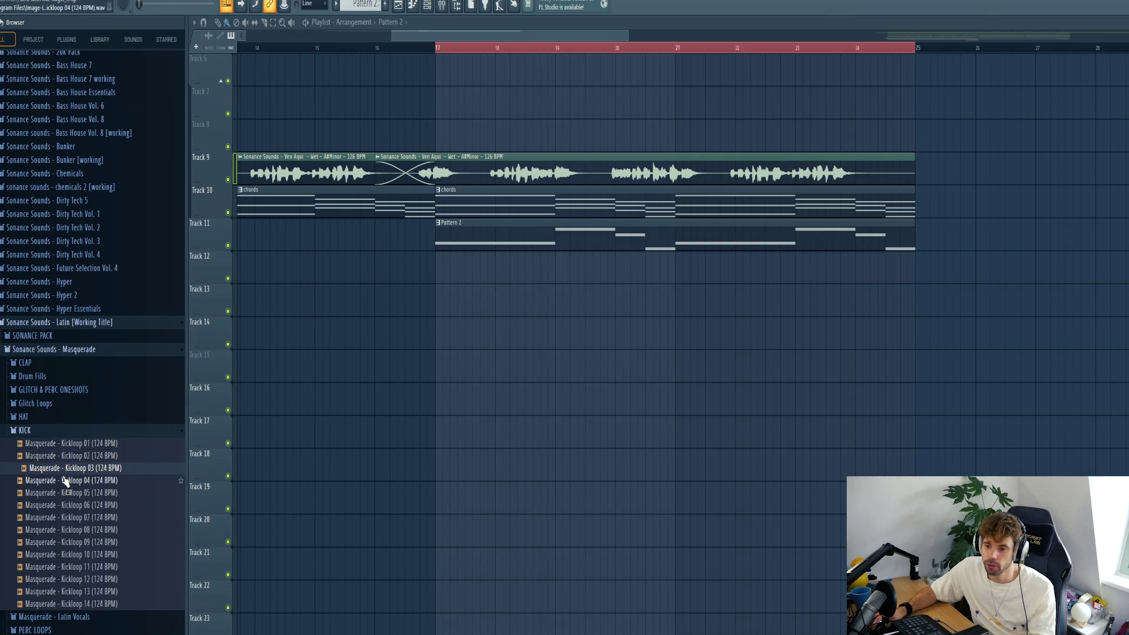
{"action": "left_click", "coordinate": [65, 481]}
{"action": "left_click", "coordinate": [66, 506]}
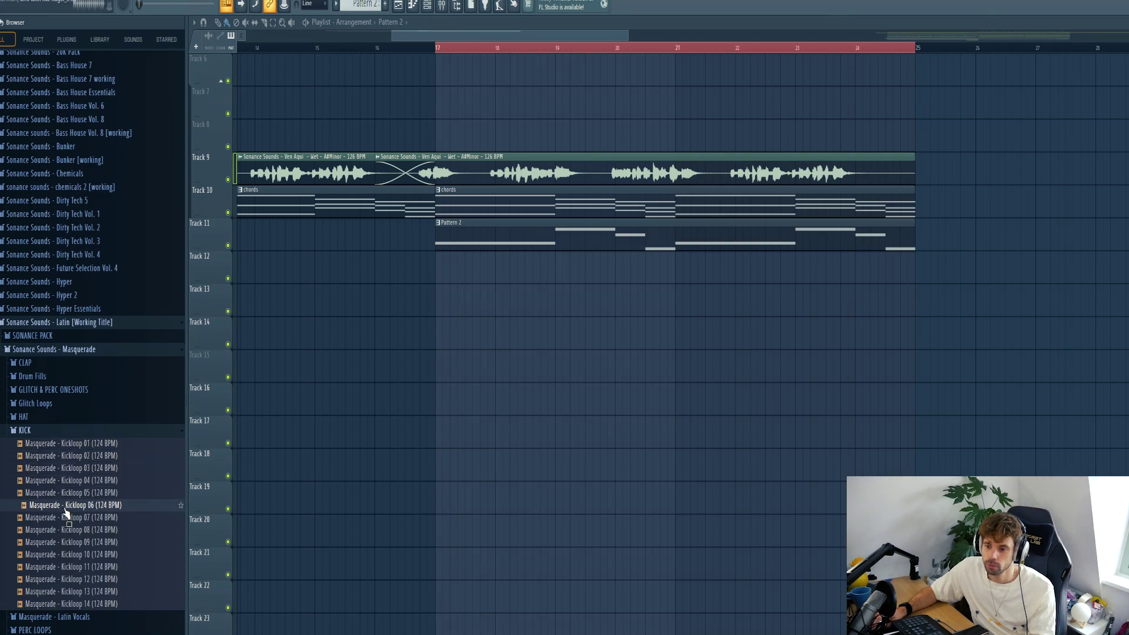
{"action": "left_click", "coordinate": [65, 520]}
{"action": "left_click", "coordinate": [67, 530]}
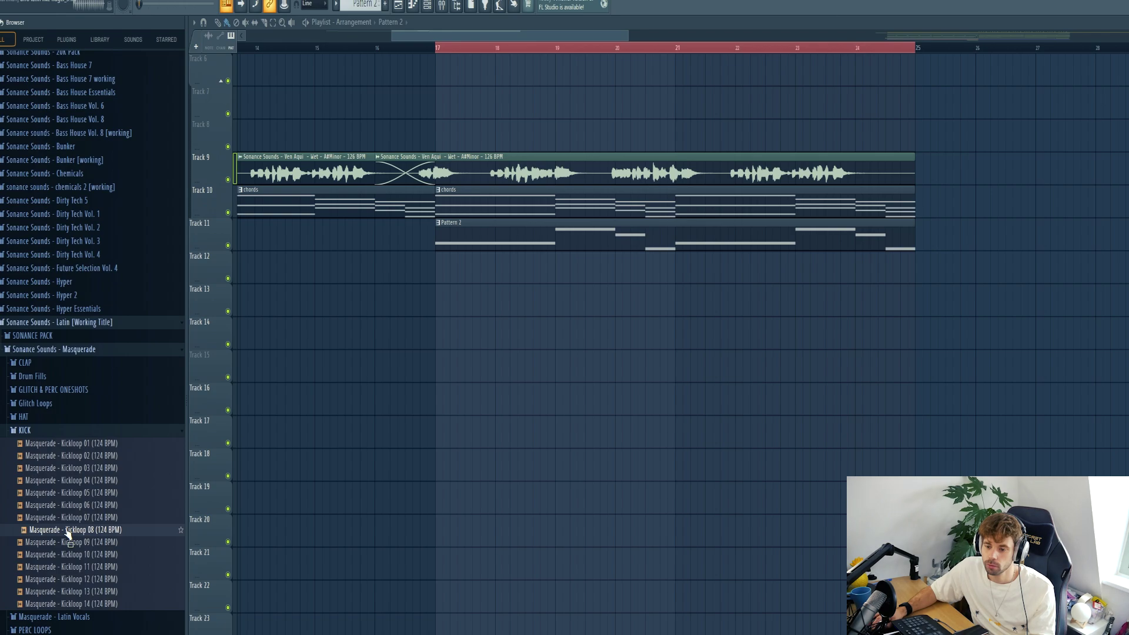
Place Kickloop 08 on Track 12 at bar 17, duplicate it with Ctrl+B, and play.
{"action": "left_click_drag", "start_coordinate": [480, 320], "coordinate": [442, 272]}
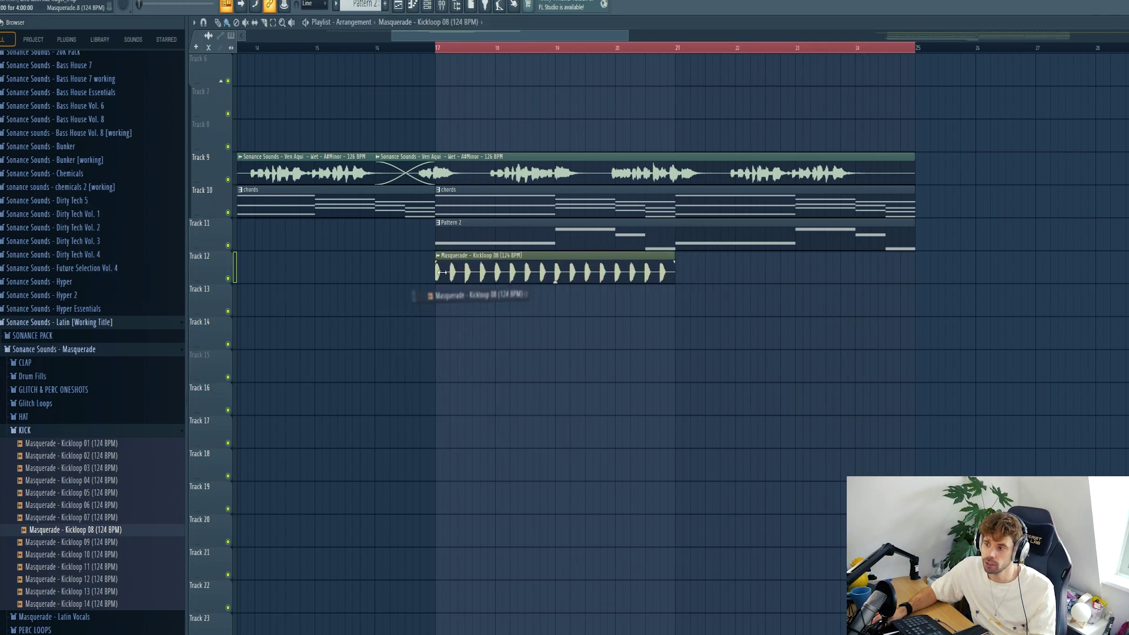
{"action": "key", "text": "ctrl+b"}
{"action": "key", "text": "space"}
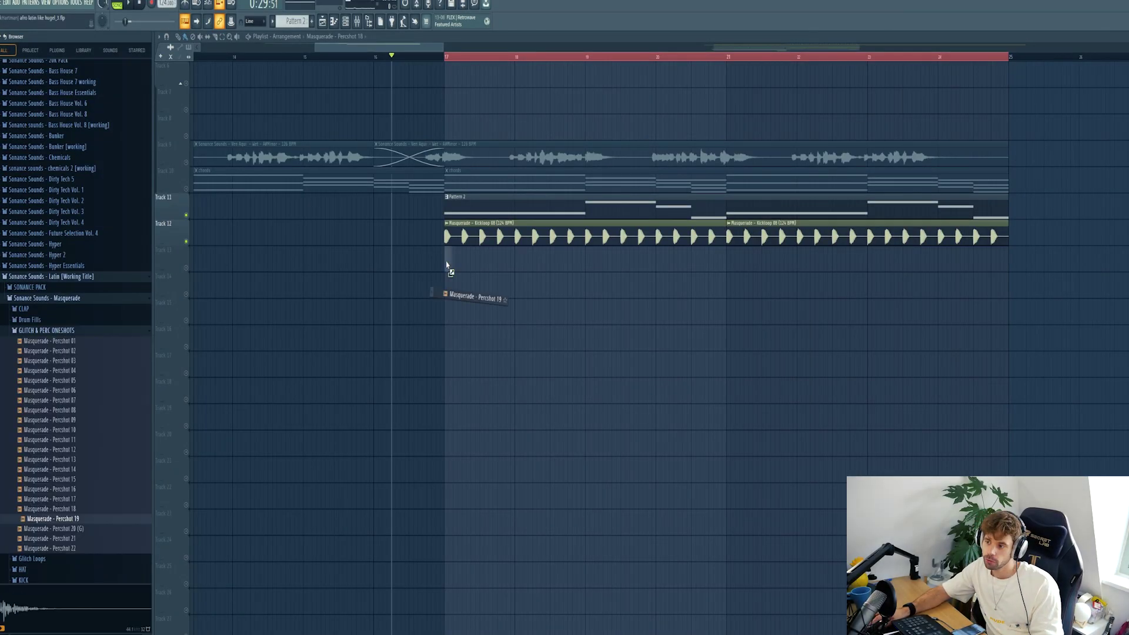
Drop Percshot 19 at the drop start on Track 13 and add further hits along the track.
{"action": "left_click_drag", "start_coordinate": [448, 263], "coordinate": [450, 264]}
{"action": "scroll", "coordinate": [450, 267], "scroll_direction": "up", "scroll_amount": 4}
{"action": "double_click", "coordinate": [433, 262]}
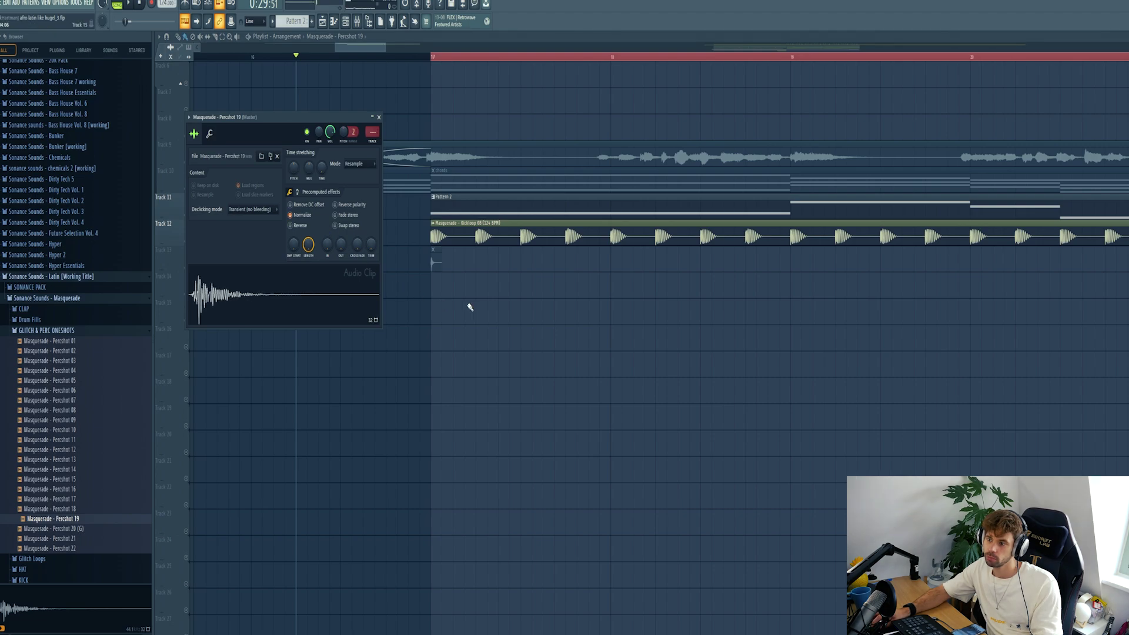
{"action": "left_click", "coordinate": [469, 263]}
{"action": "left_click", "coordinate": [503, 262]}
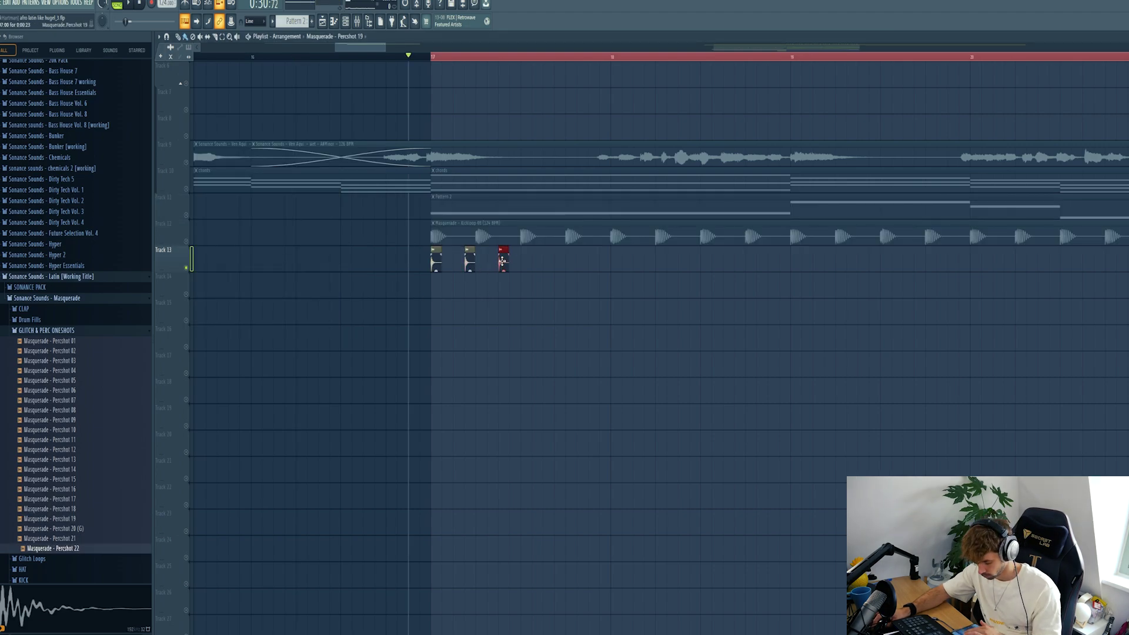
{"action": "key", "text": "space"}
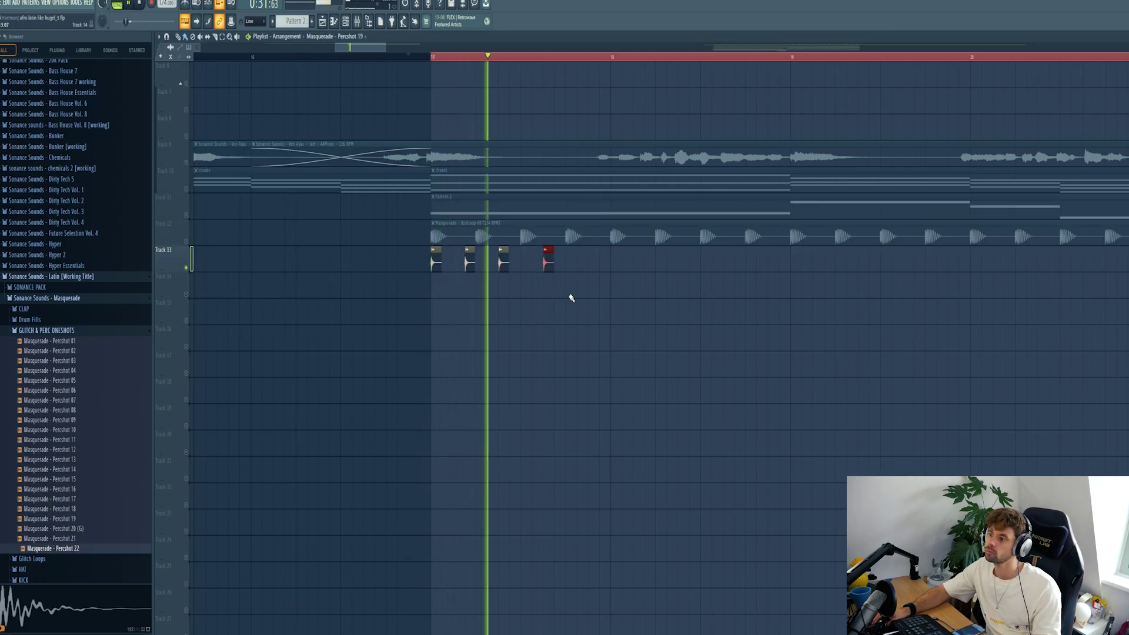
{"action": "scroll", "coordinate": [571, 299], "scroll_direction": "down", "scroll_amount": 1}
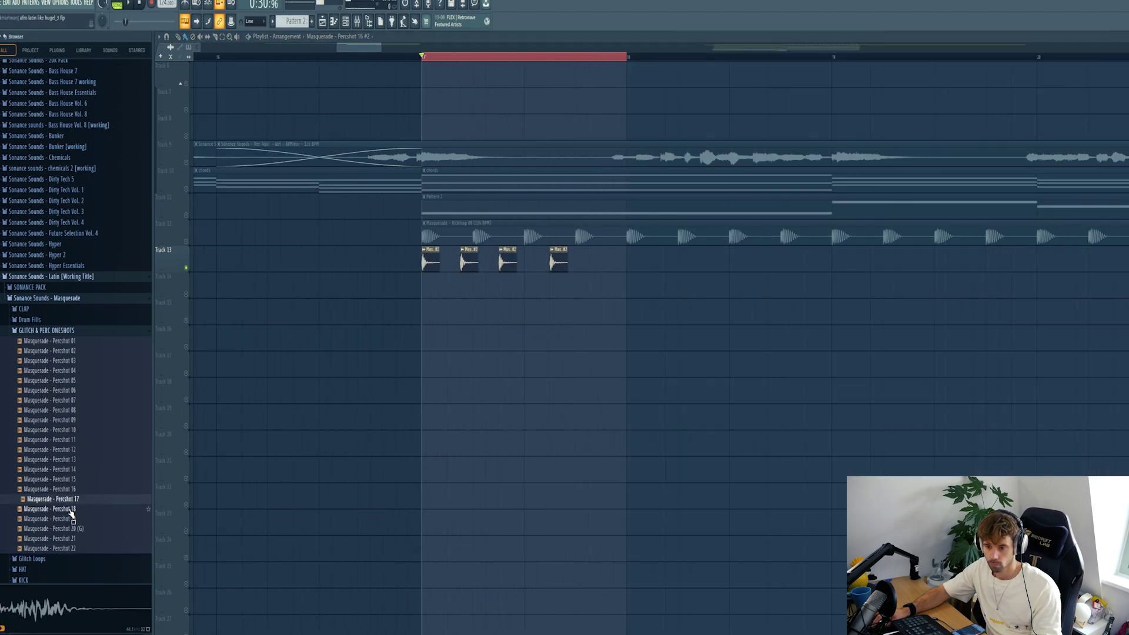
Choose Percshot 16 over Percshot 21 for the hits and check its Pro-Q 3 in the mixer.
{"action": "left_click", "coordinate": [64, 540]}
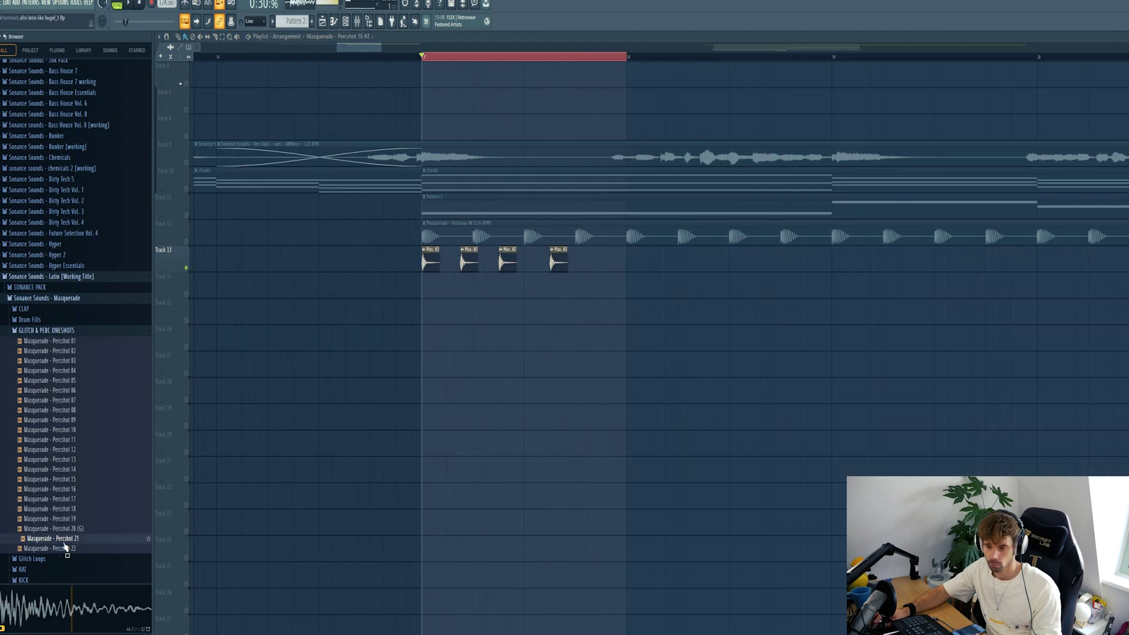
{"action": "left_click", "coordinate": [59, 490]}
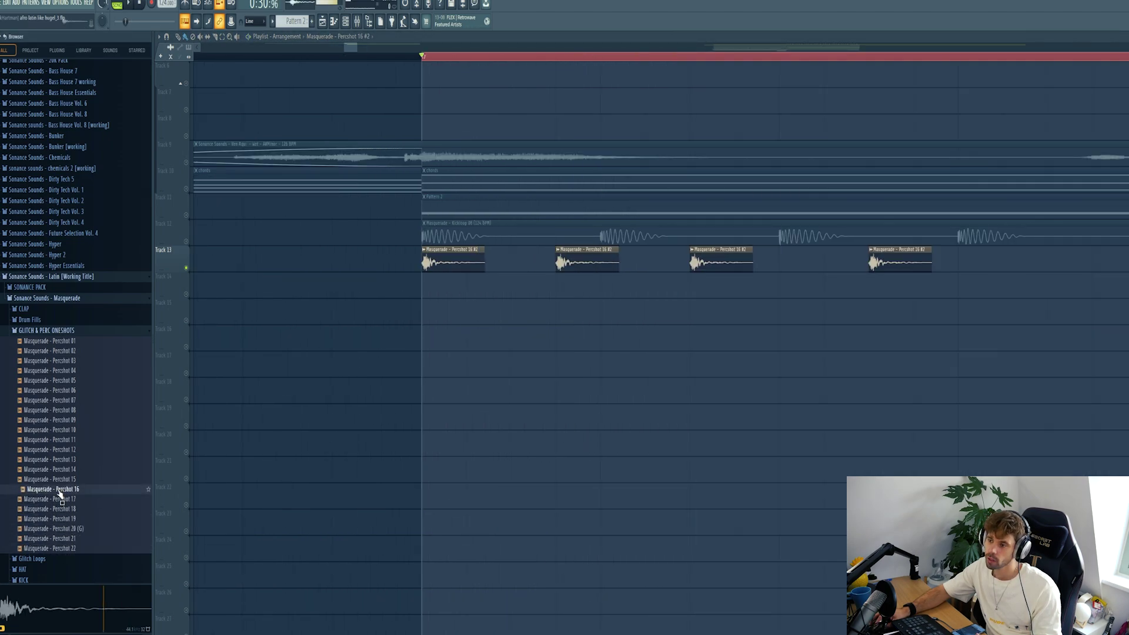
{"action": "key", "text": "space"}
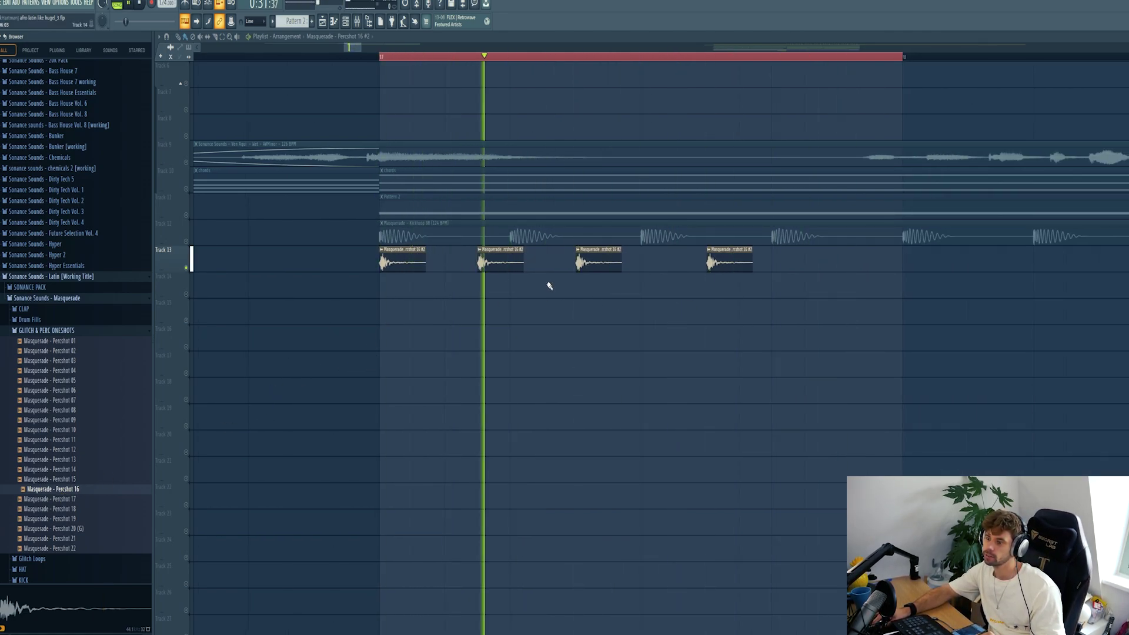
{"action": "double_click", "coordinate": [402, 261]}
{"action": "key", "text": "F9"}
{"action": "left_click_drag", "start_coordinate": [650, 134], "coordinate": [474, 134]}
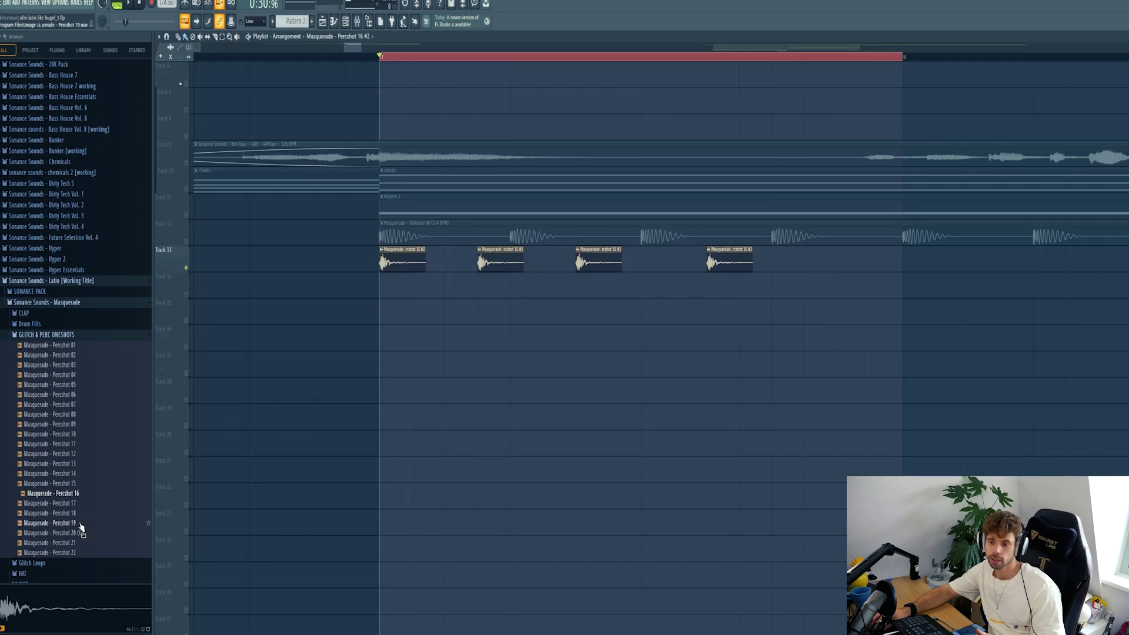
Place Percshot 18 on Track 14 below the last Percshot 16 hit and check it in the mixer.
{"action": "left_click_drag", "start_coordinate": [78, 515], "coordinate": [723, 290]}
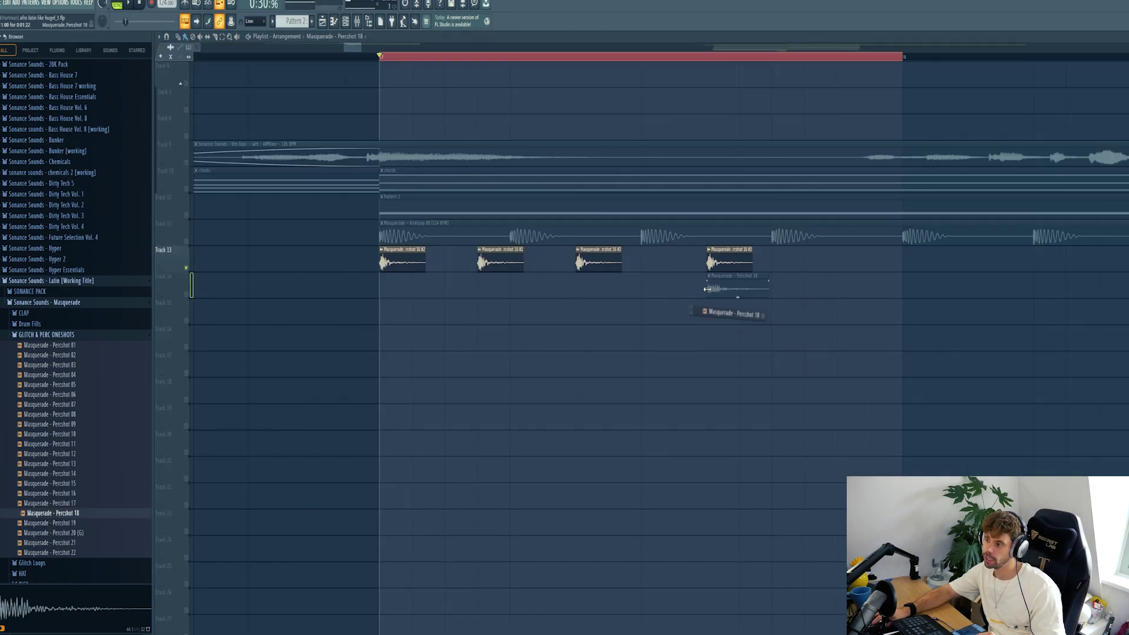
{"action": "key", "text": "space"}
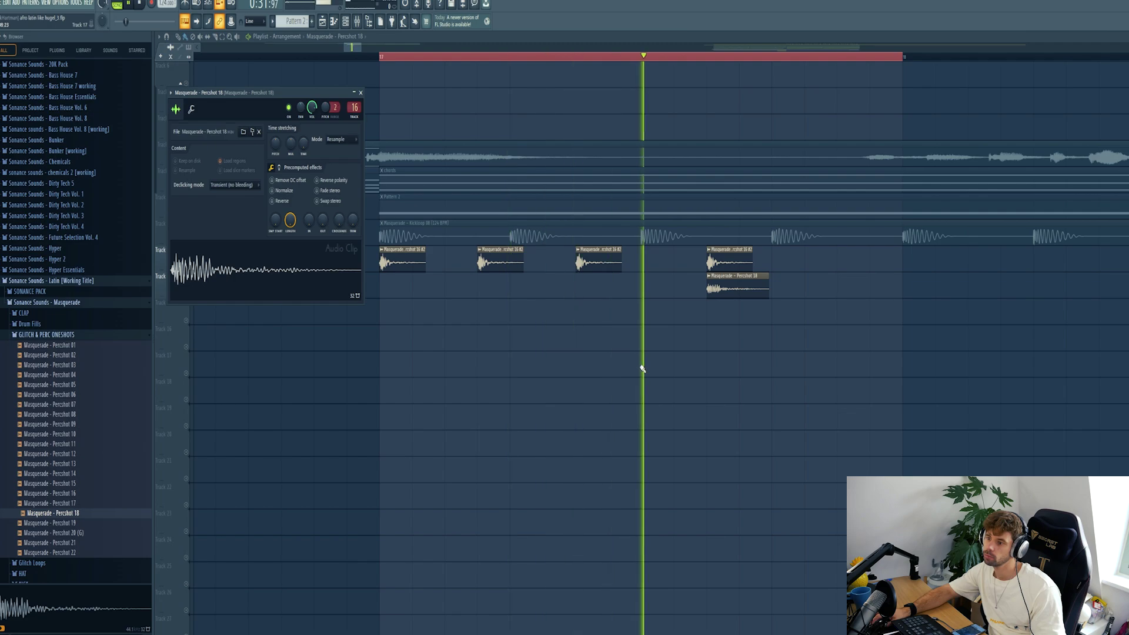
{"action": "left_click", "coordinate": [356, 20]}
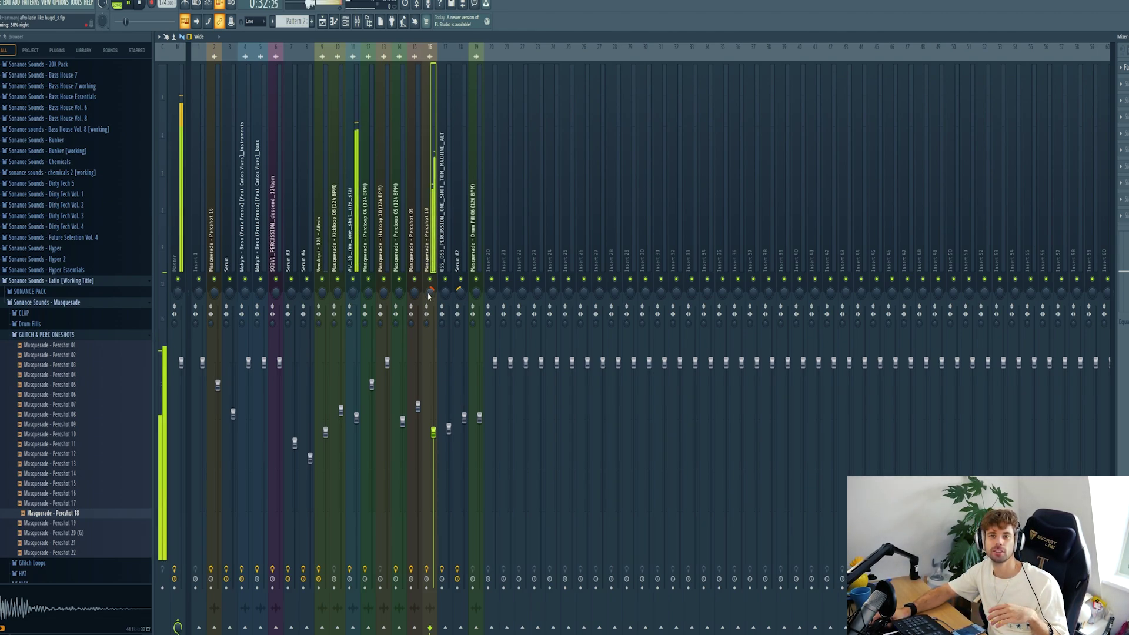
{"action": "key", "text": "F5"}
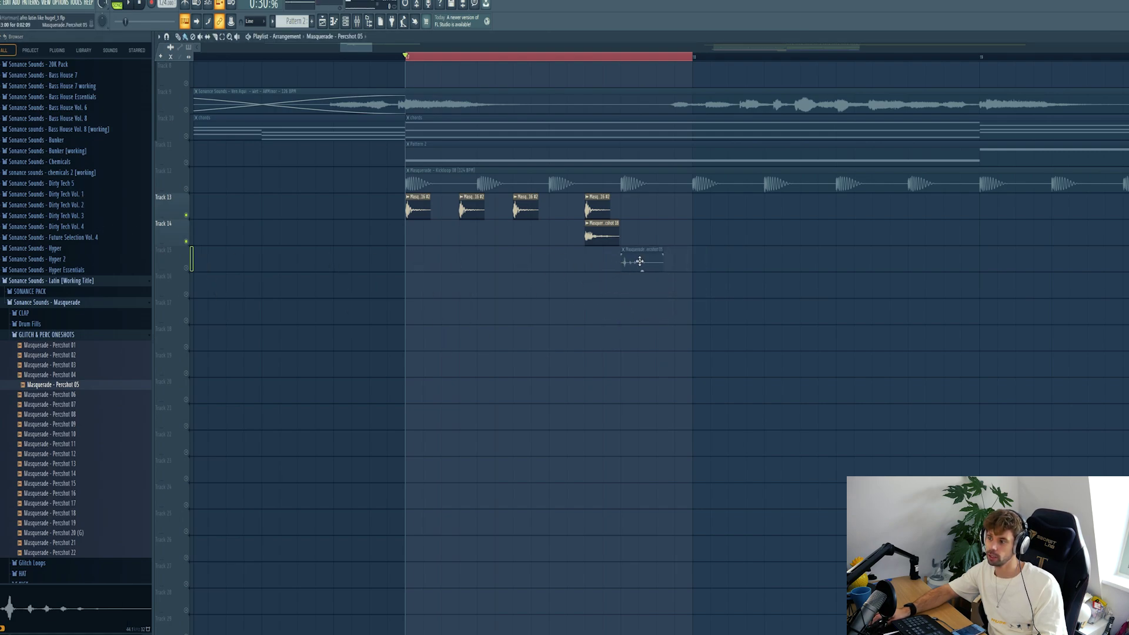
Check the Percshot 05 clip's channel settings, then unmute Track 15 so the hit plays.
{"action": "left_click", "coordinate": [639, 261]}
{"action": "key", "text": "Escape"}
{"action": "left_click", "coordinate": [184, 266]}
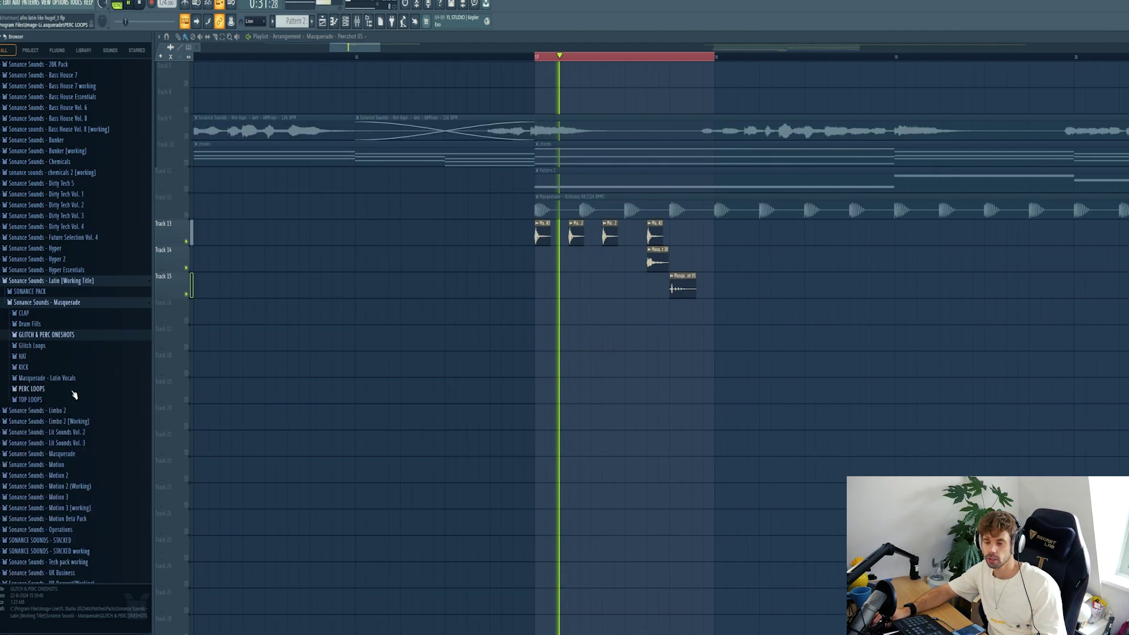
Place the Masquerade Percloop 05 loop on Track 16 at bar 17 and play the section.
{"action": "left_click", "coordinate": [75, 391]}
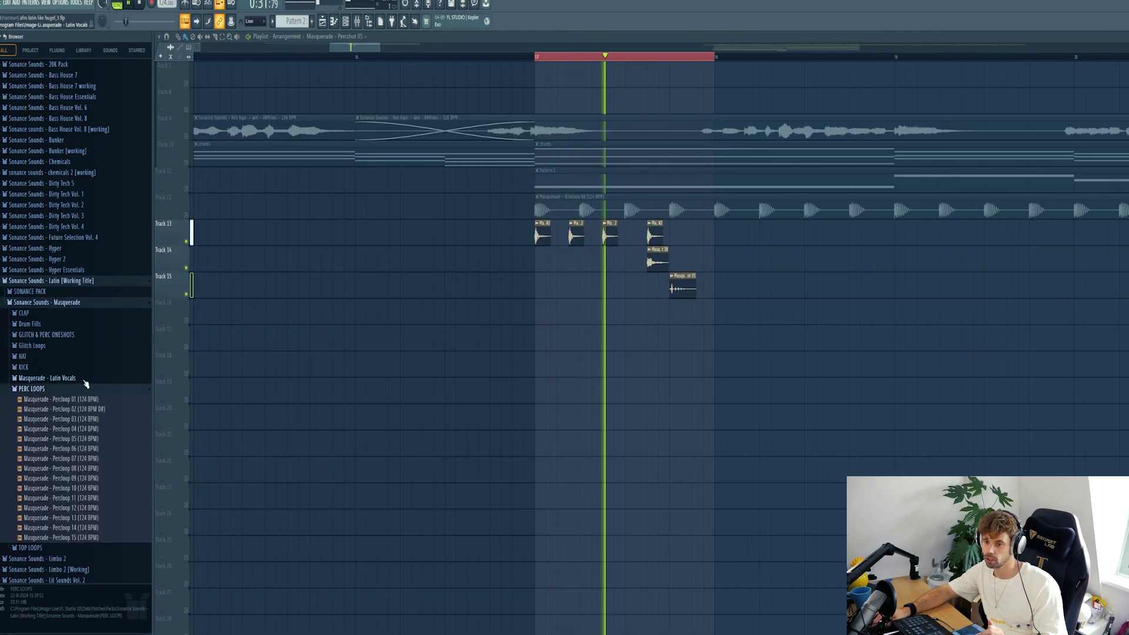
{"action": "left_click", "coordinate": [88, 430]}
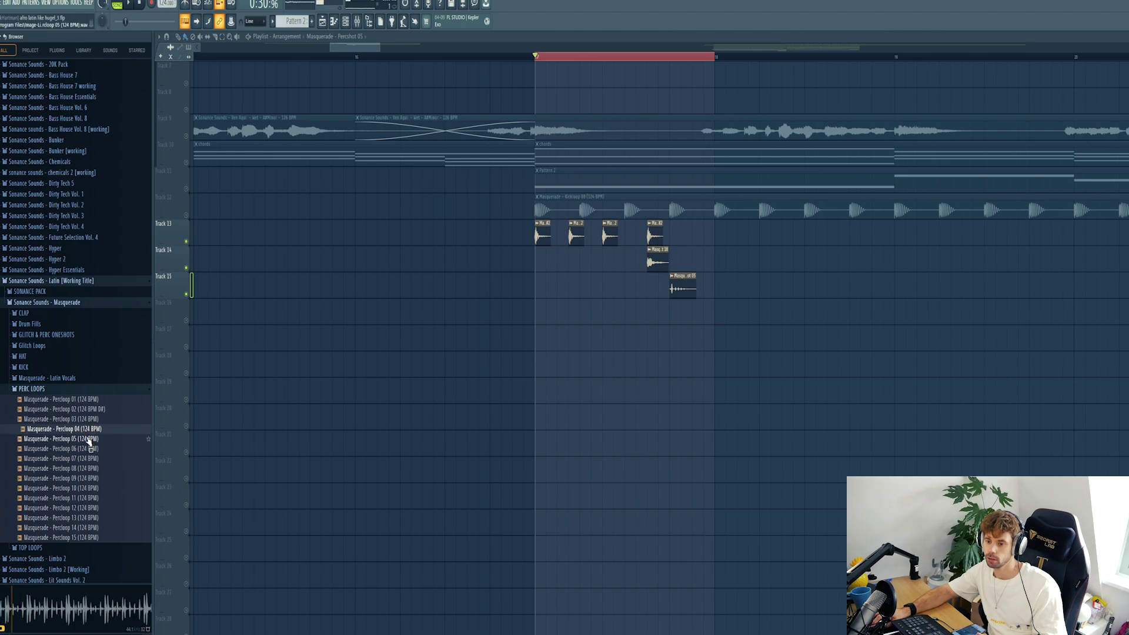
{"action": "left_click_drag", "start_coordinate": [88, 440], "coordinate": [539, 321]}
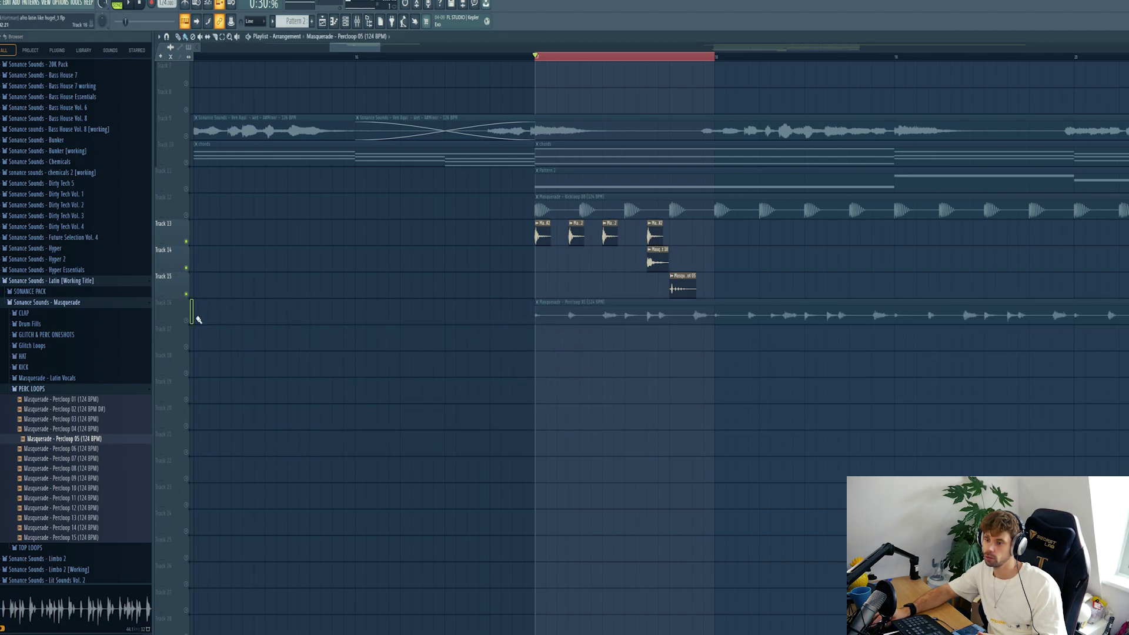
{"action": "scroll", "coordinate": [316, 414], "scroll_direction": "down", "scroll_amount": 3}
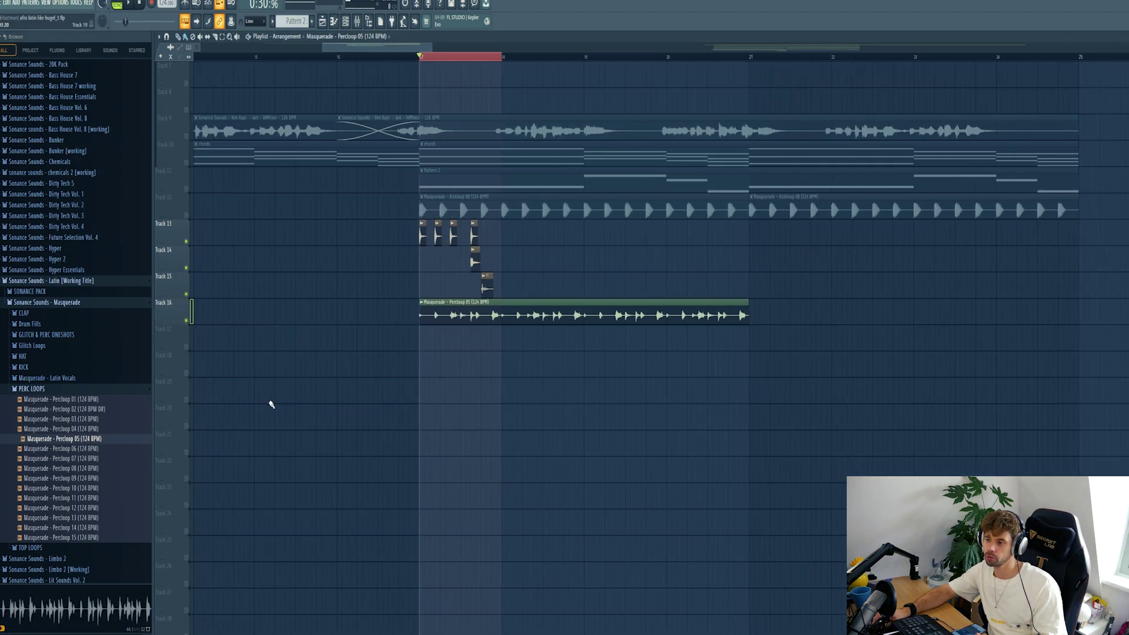
{"action": "key", "text": "space"}
{"action": "scroll", "coordinate": [269, 403], "scroll_direction": "up", "scroll_amount": 1}
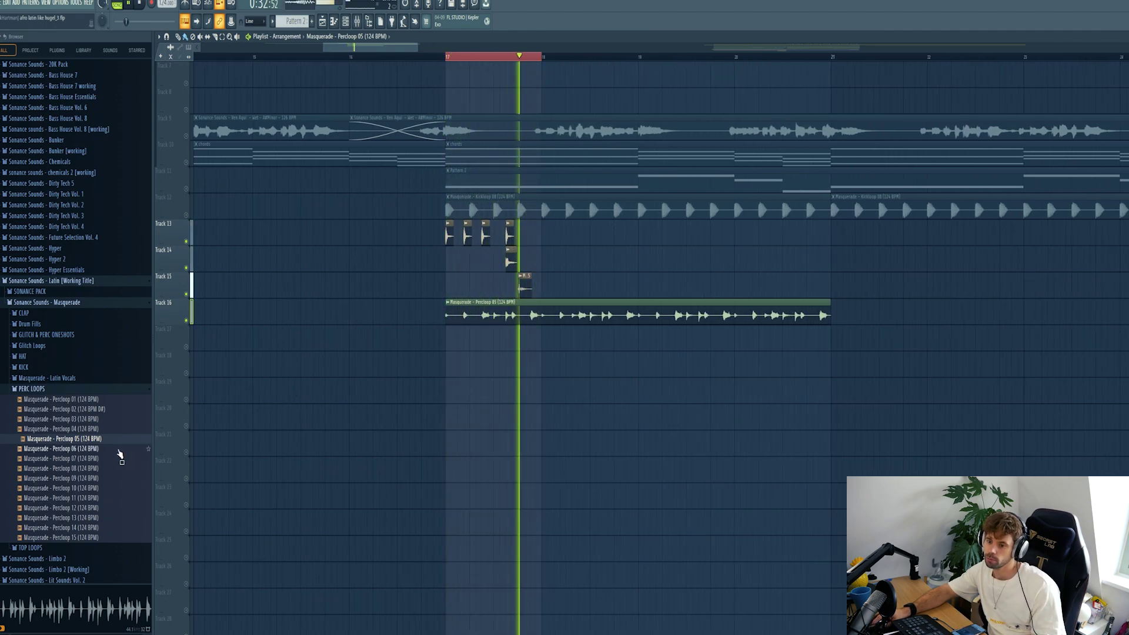
Place Percloop 06 on Track 17 and unmute the kick loop on Track 12.
{"action": "left_click_drag", "start_coordinate": [120, 453], "coordinate": [447, 348]}
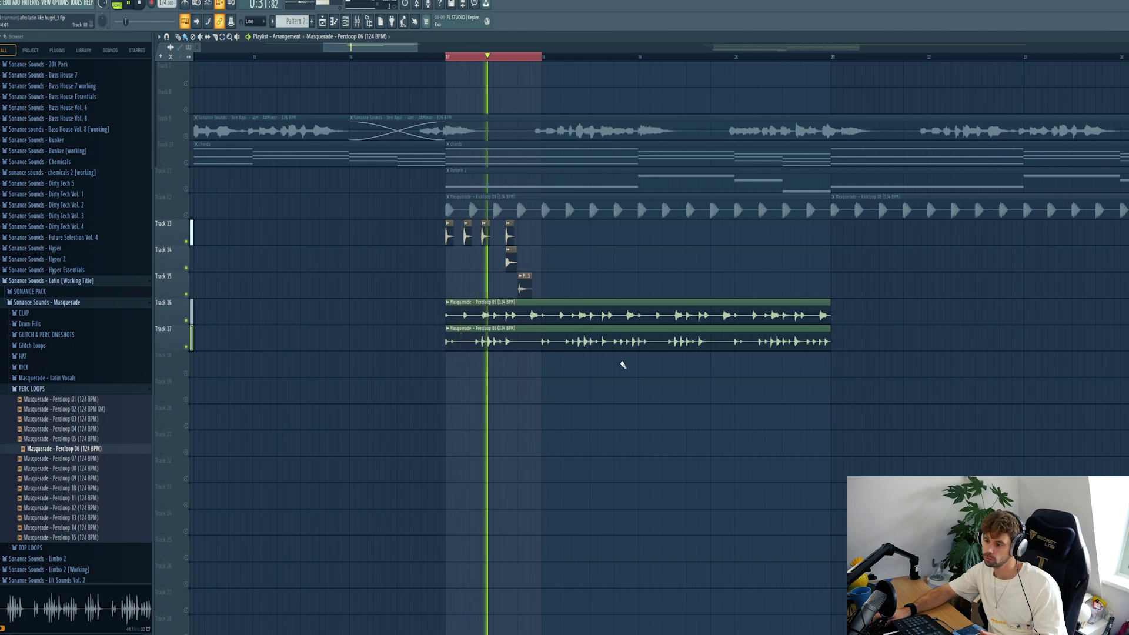
{"action": "left_click", "coordinate": [185, 214]}
{"action": "scroll", "coordinate": [423, 320], "scroll_direction": "up", "scroll_amount": 2}
{"action": "scroll", "coordinate": [424, 320], "scroll_direction": "down", "scroll_amount": 2}
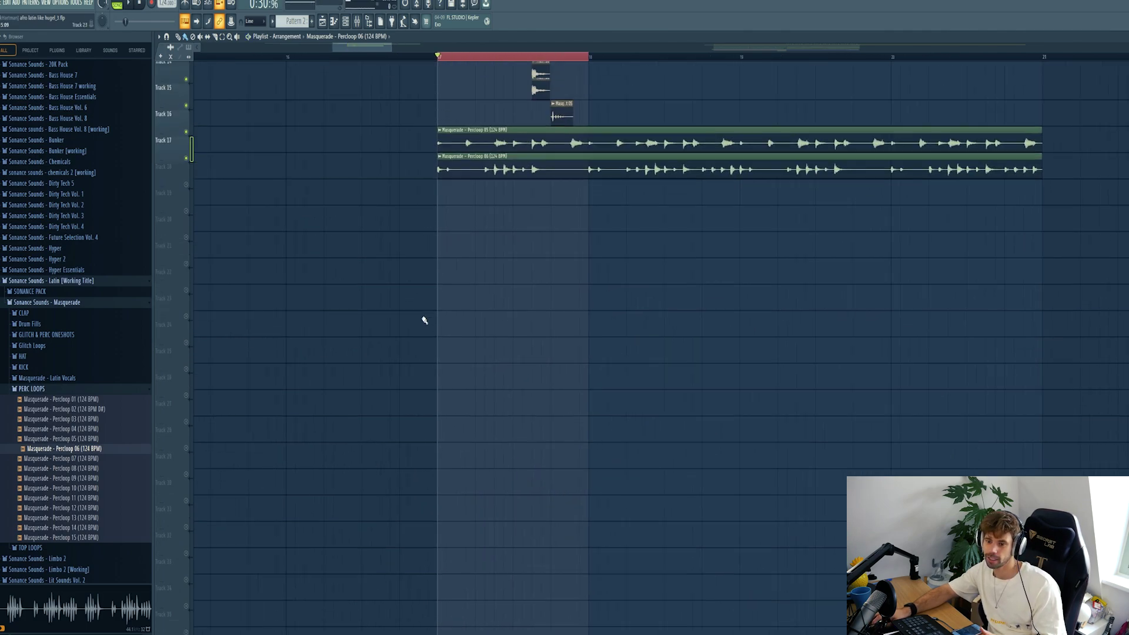
{"action": "scroll", "coordinate": [491, 340], "scroll_direction": "up", "scroll_amount": 2}
Audition hat loops and place an unmuted Hatloop 10 on Track 18 at bar 17.
{"action": "left_click", "coordinate": [32, 388]}
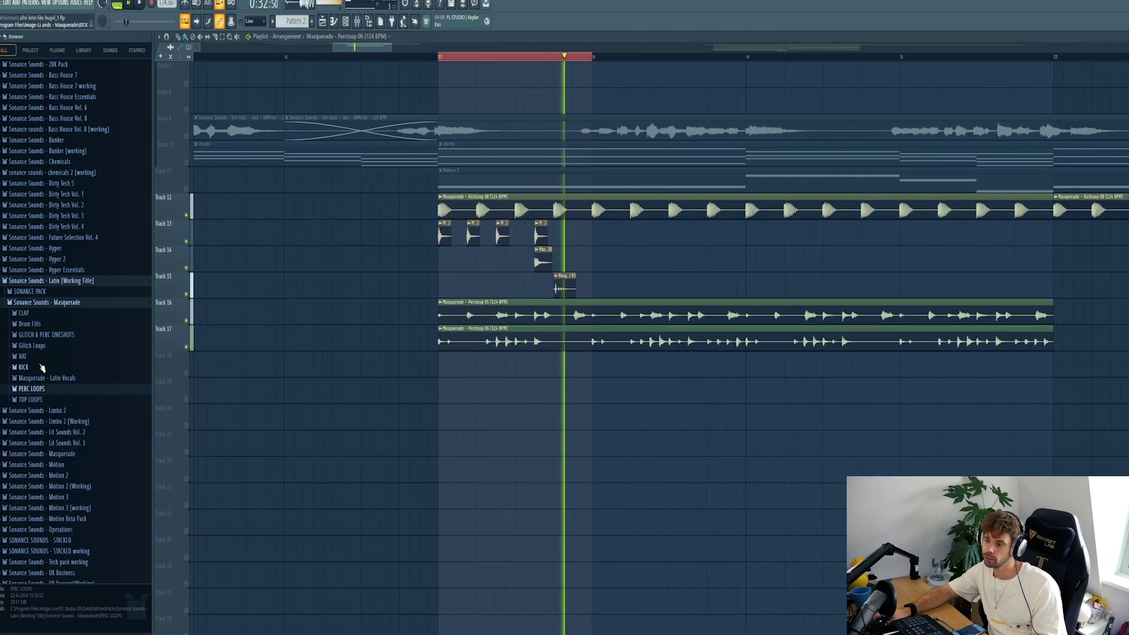
{"action": "left_click", "coordinate": [23, 356]}
{"action": "left_click", "coordinate": [59, 445]}
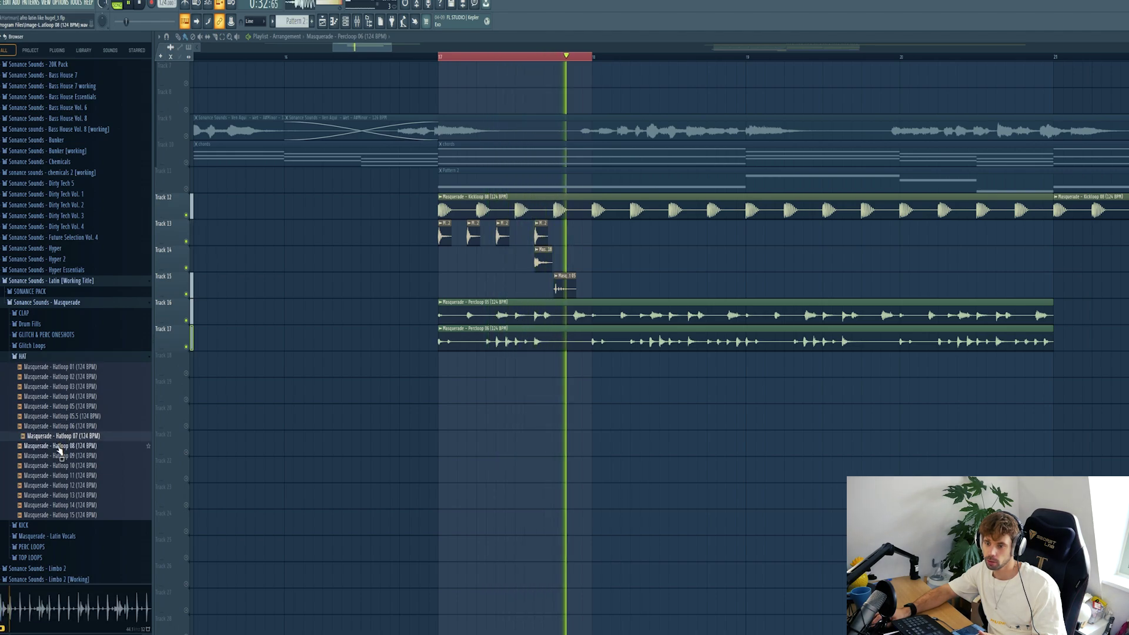
{"action": "left_click", "coordinate": [59, 456]}
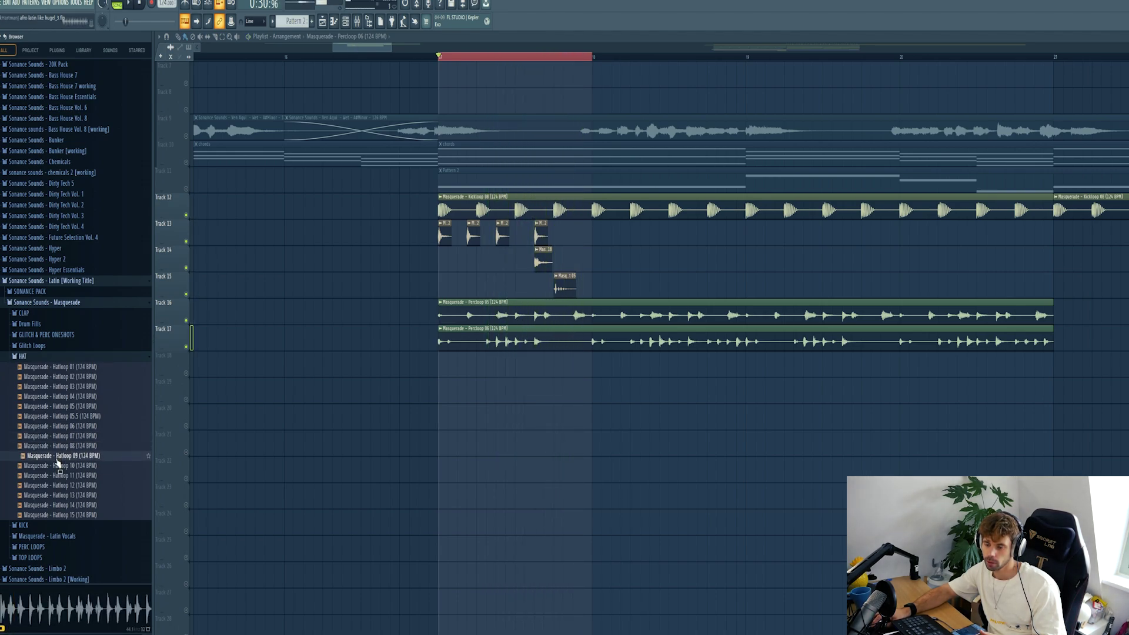
{"action": "left_click", "coordinate": [60, 466]}
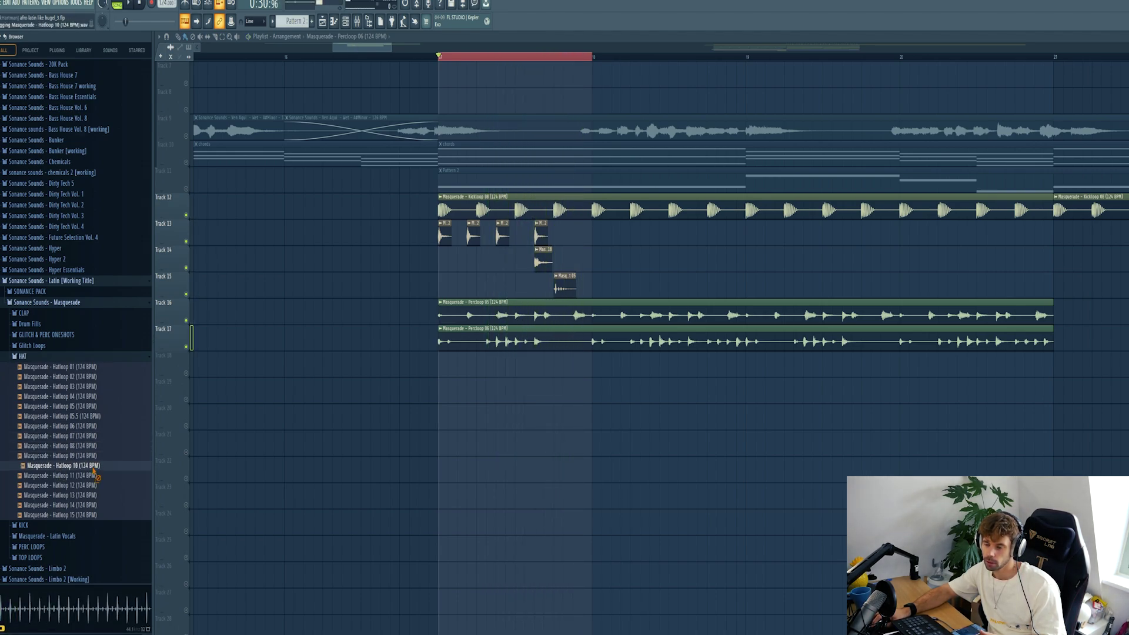
{"action": "left_click_drag", "start_coordinate": [94, 472], "coordinate": [438, 374]}
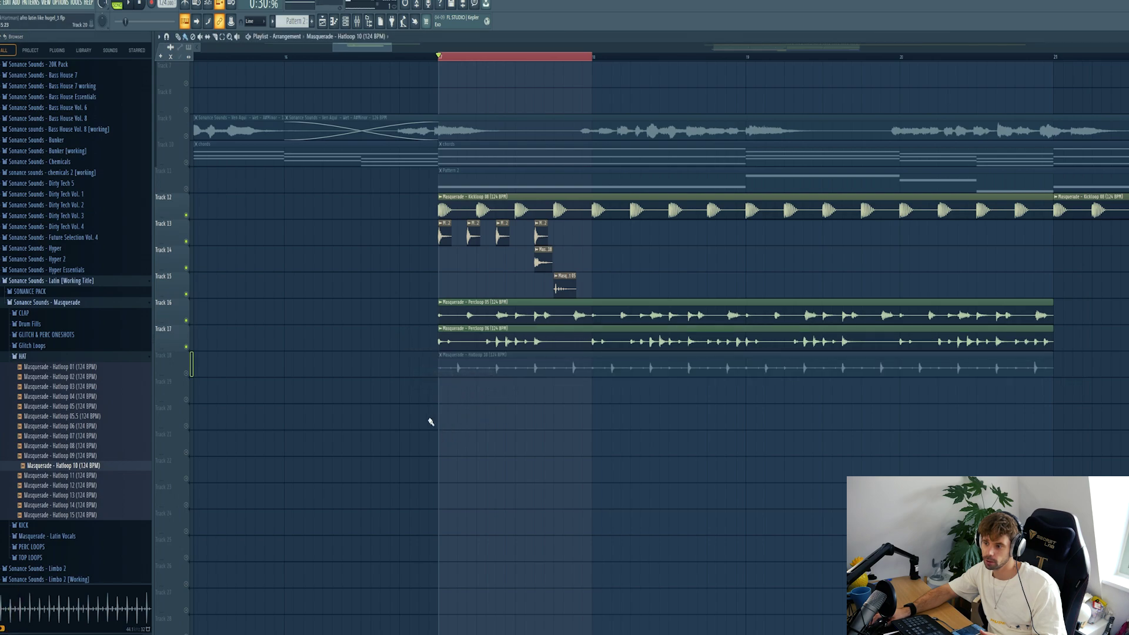
{"action": "left_click", "coordinate": [186, 373]}
Repeat the Track 13–15 percussion hits one bar later with Ctrl+B.
{"action": "scroll", "coordinate": [400, 478], "scroll_direction": "down", "scroll_amount": 2, "text": "ctrl"}
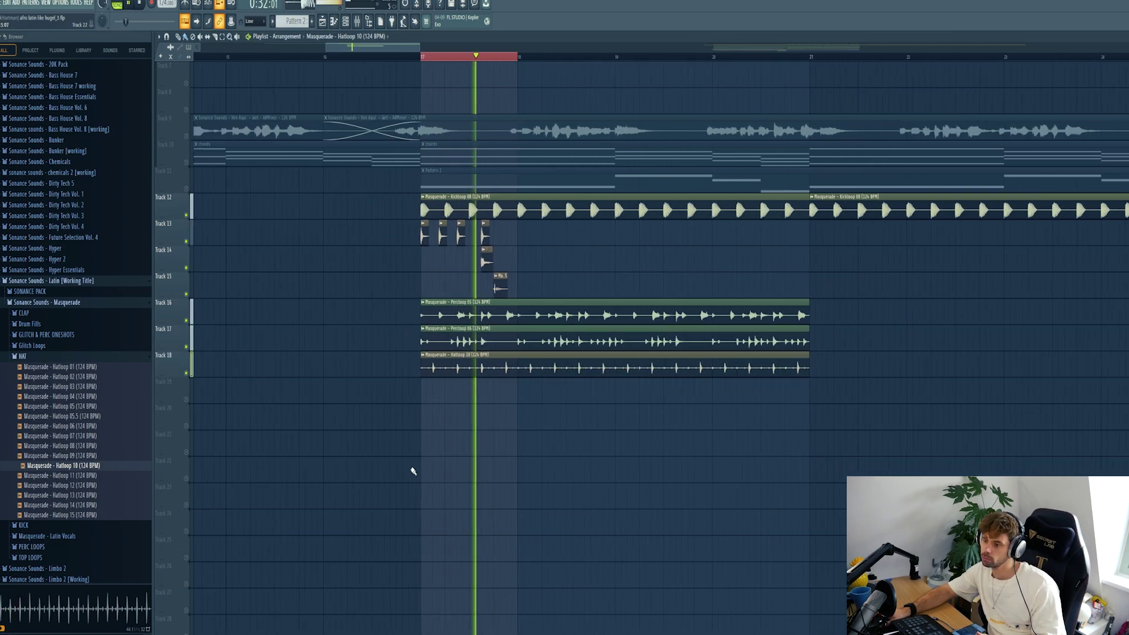
{"action": "scroll", "coordinate": [388, 426], "scroll_direction": "up", "scroll_amount": 1}
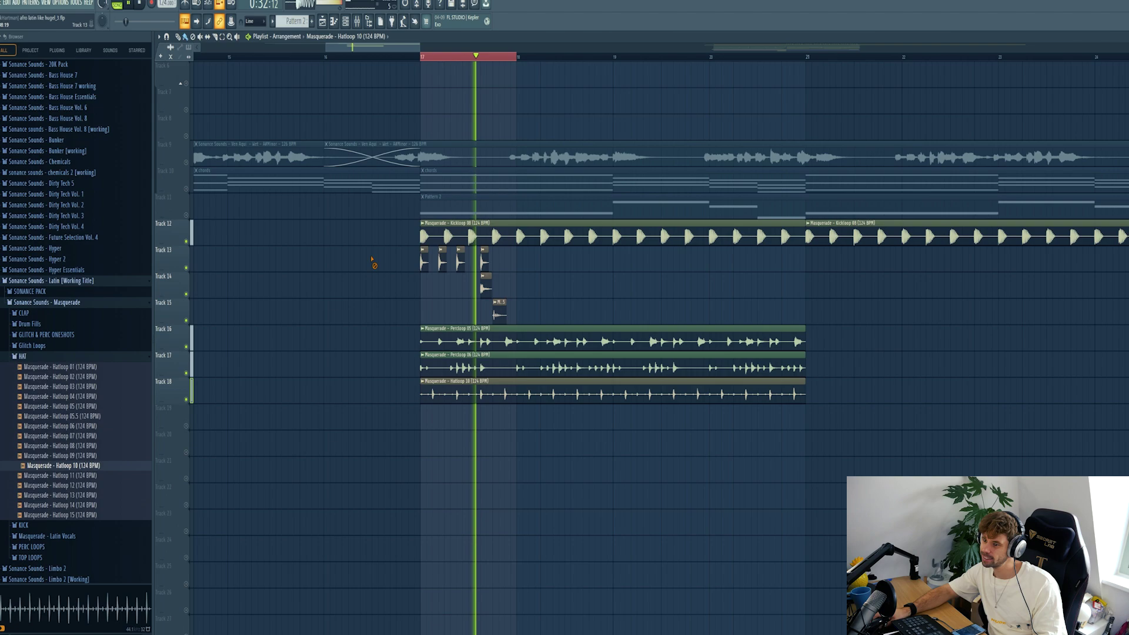
{"action": "left_click_drag", "start_coordinate": [375, 245], "coordinate": [523, 297]}
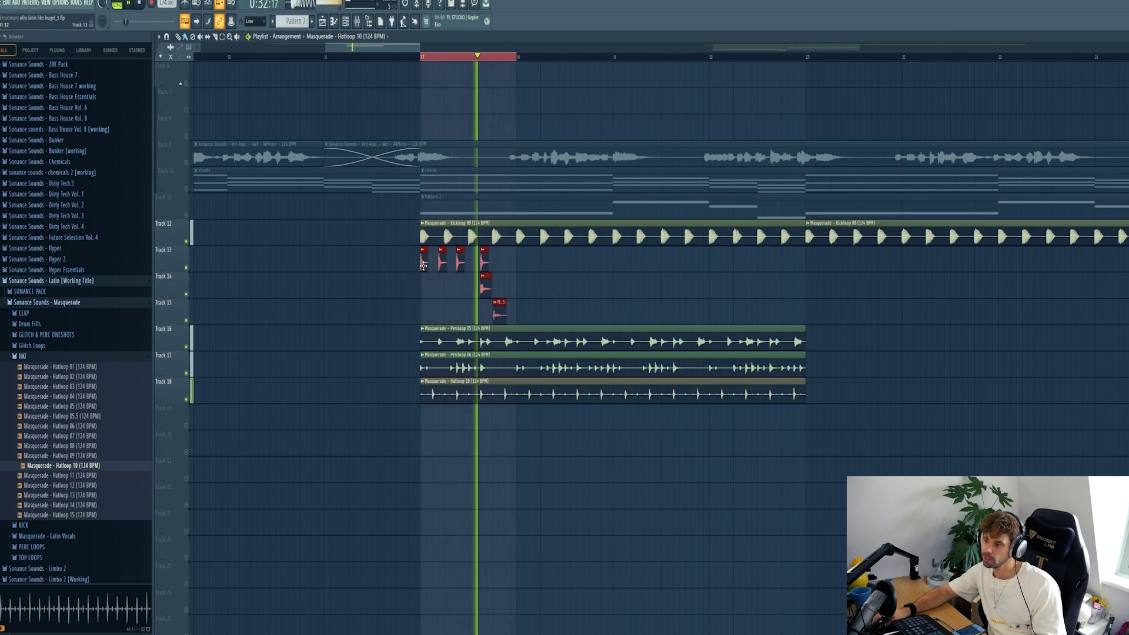
{"action": "key", "text": "ctrl+b"}
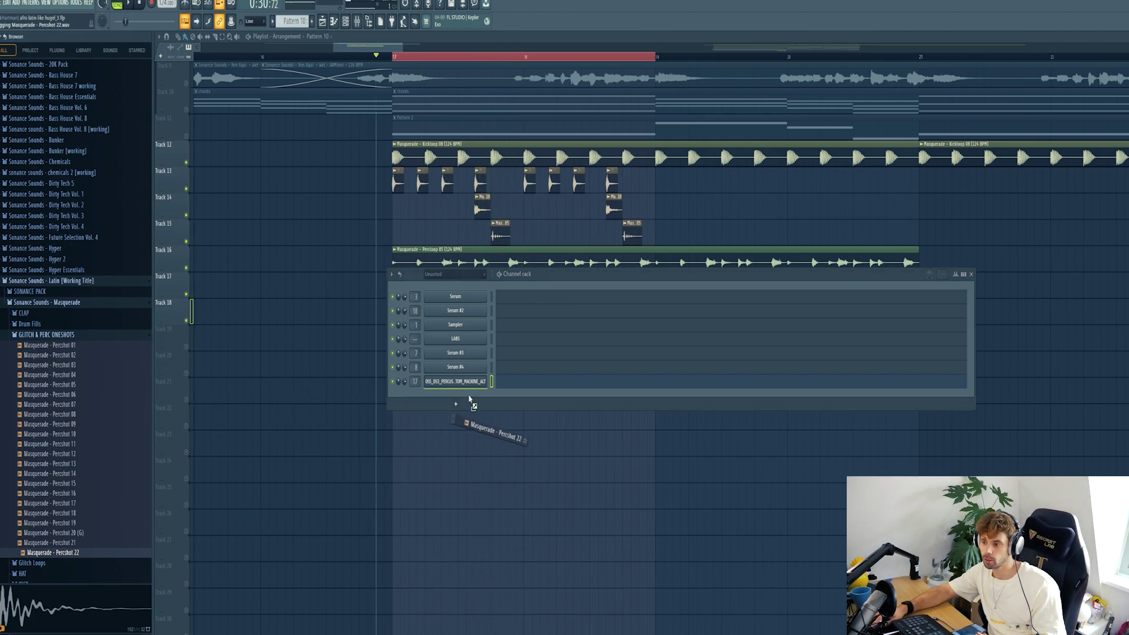
Add Percshot 22 as a channel and duplicate its C5 notes into a four-bar roll.
{"action": "left_click_drag", "start_coordinate": [470, 398], "coordinate": [468, 396]}
{"action": "left_click", "coordinate": [514, 397]}
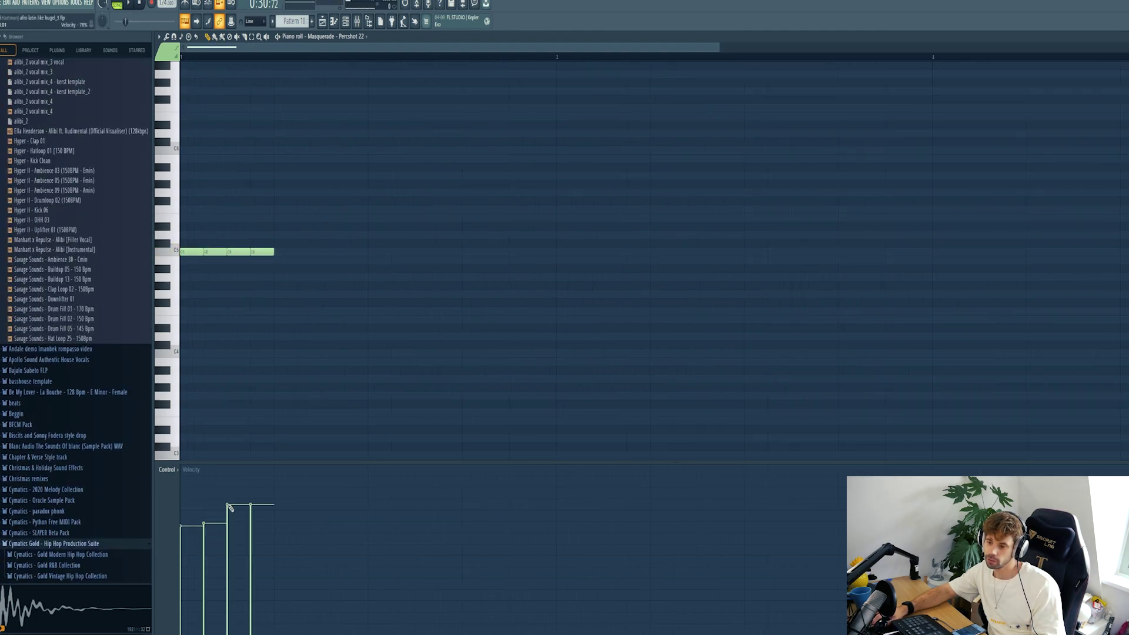
{"action": "scroll", "coordinate": [230, 190], "scroll_direction": "down", "scroll_amount": 2}
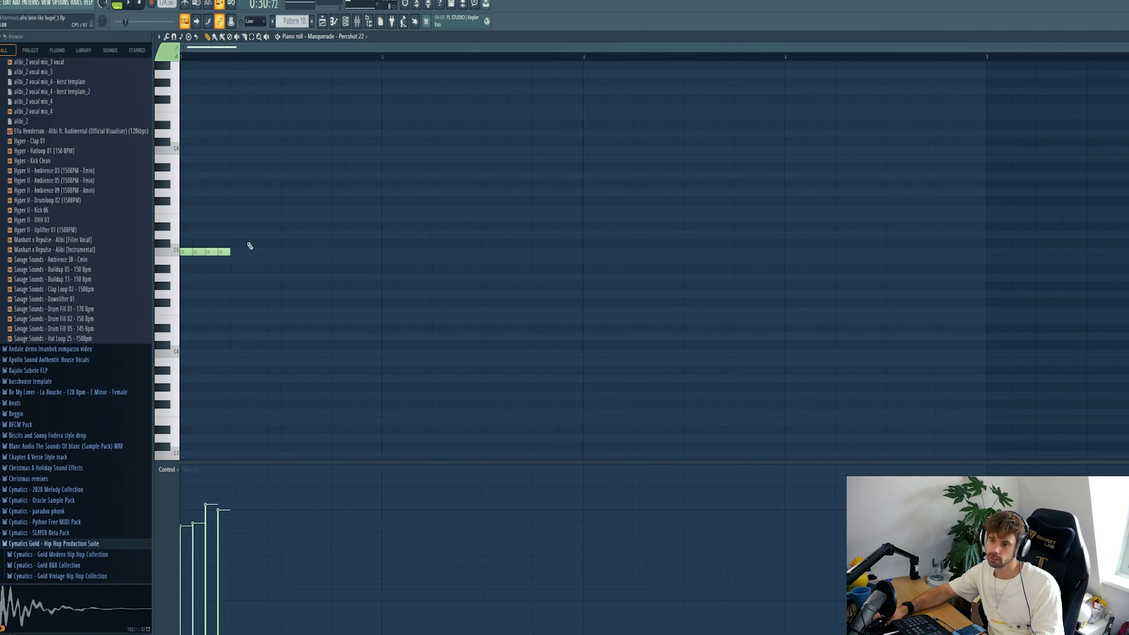
{"action": "scroll", "coordinate": [328, 336], "scroll_direction": "down", "scroll_amount": 2}
{"action": "key", "text": "ctrl+b"}
{"action": "key", "text": "ctrl+b"}
{"action": "key", "text": "ctrl+b"}
{"action": "key", "text": "ctrl+b"}
{"action": "key", "text": "ctrl+b"}
{"action": "key", "text": "ctrl+b"}
{"action": "key", "text": "ctrl+b"}
{"action": "key", "text": "ctrl+b"}
{"action": "key", "text": "ctrl+b"}
{"action": "key", "text": "ctrl+b"}
{"action": "key", "text": "ctrl+b"}
{"action": "key", "text": "ctrl+b"}
{"action": "key", "text": "ctrl+b"}
{"action": "key", "text": "ctrl+b"}
{"action": "key", "text": "ctrl+b"}
{"action": "key", "text": "space"}
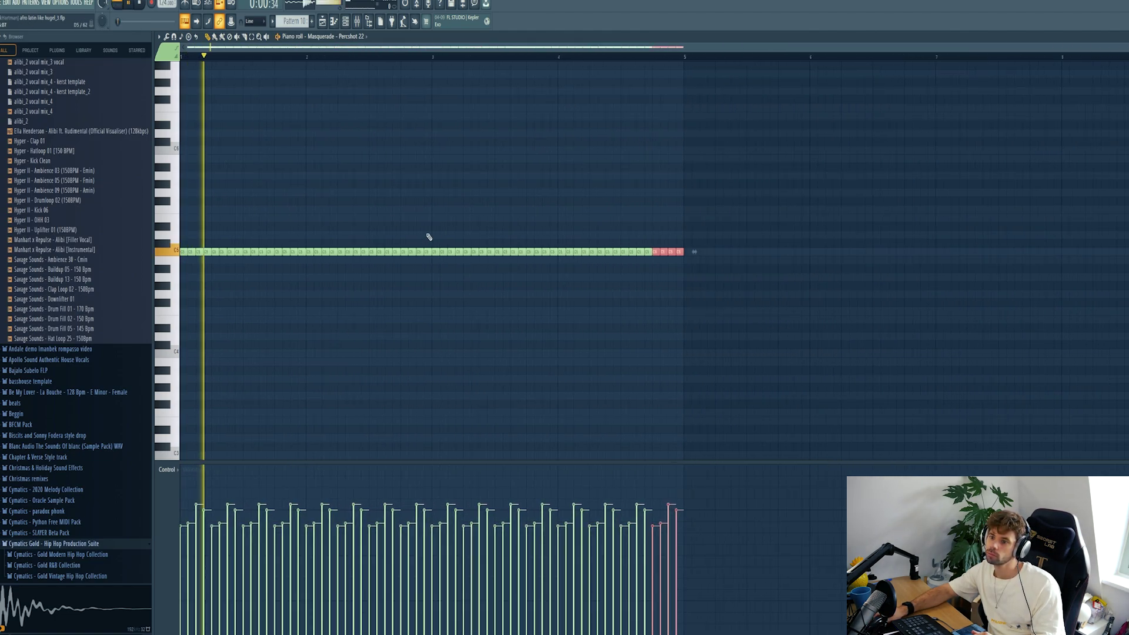
{"action": "left_click", "coordinate": [345, 22]}
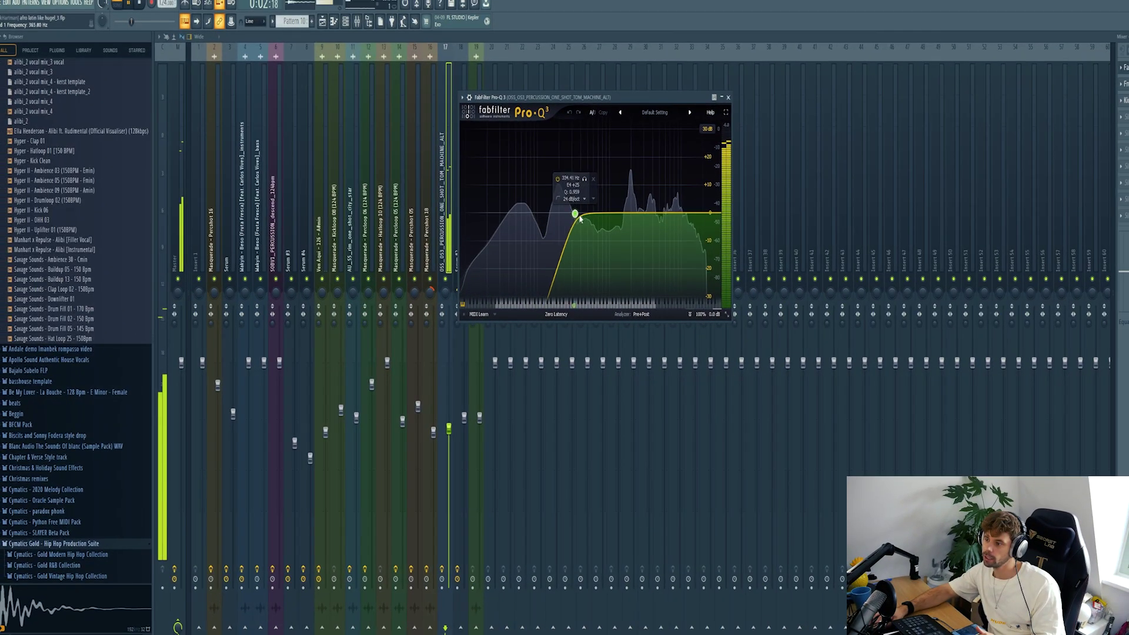
Raise the Pro-Q 3 high-pass cutoff to about 948 Hz and check the Stereo Enhancer.
{"action": "left_click_drag", "start_coordinate": [575, 216], "coordinate": [609, 218]}
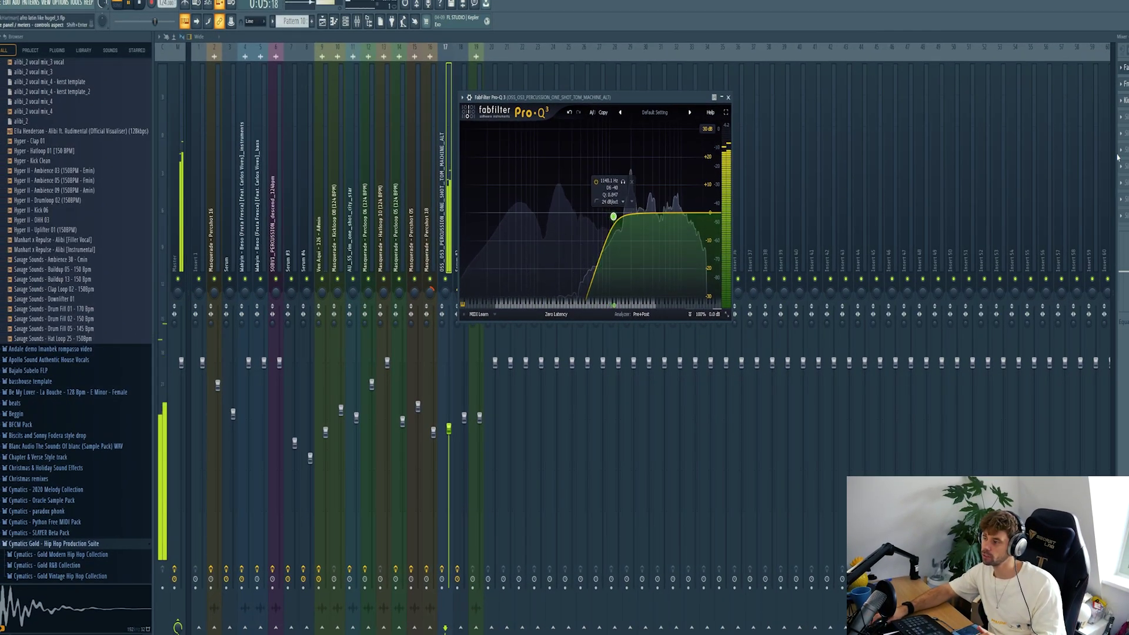
{"action": "left_click", "coordinate": [1123, 68]}
{"action": "left_click", "coordinate": [1123, 84]}
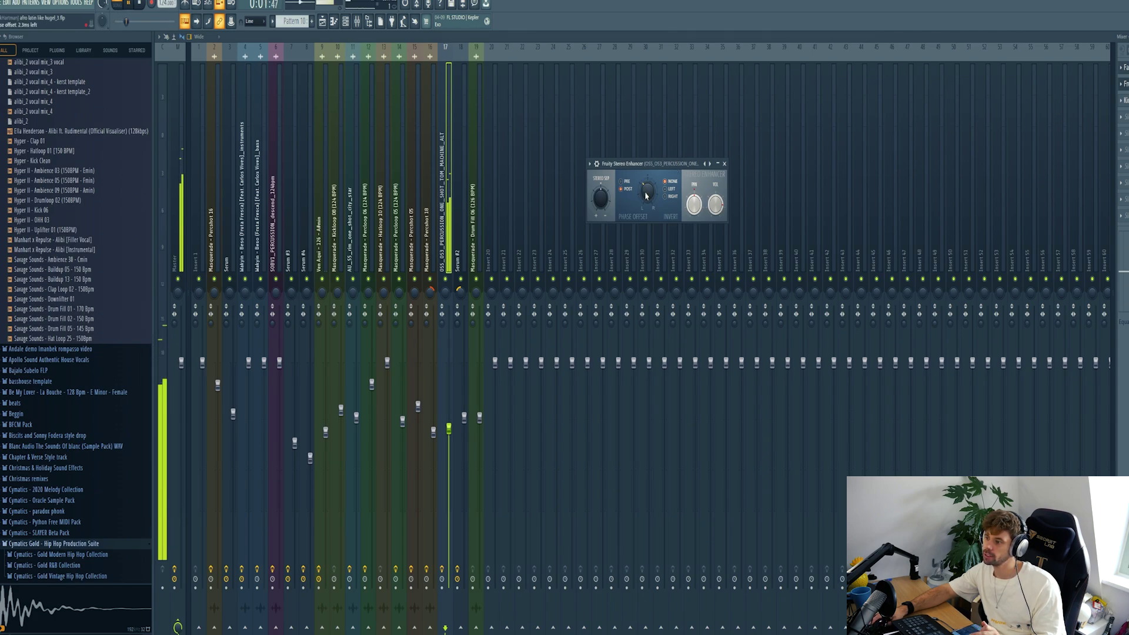
{"action": "left_click", "coordinate": [1123, 84]}
Check the Kickstart sidechain plugin, then select the Track 13–15 percussion clips.
{"action": "left_click", "coordinate": [1123, 100]}
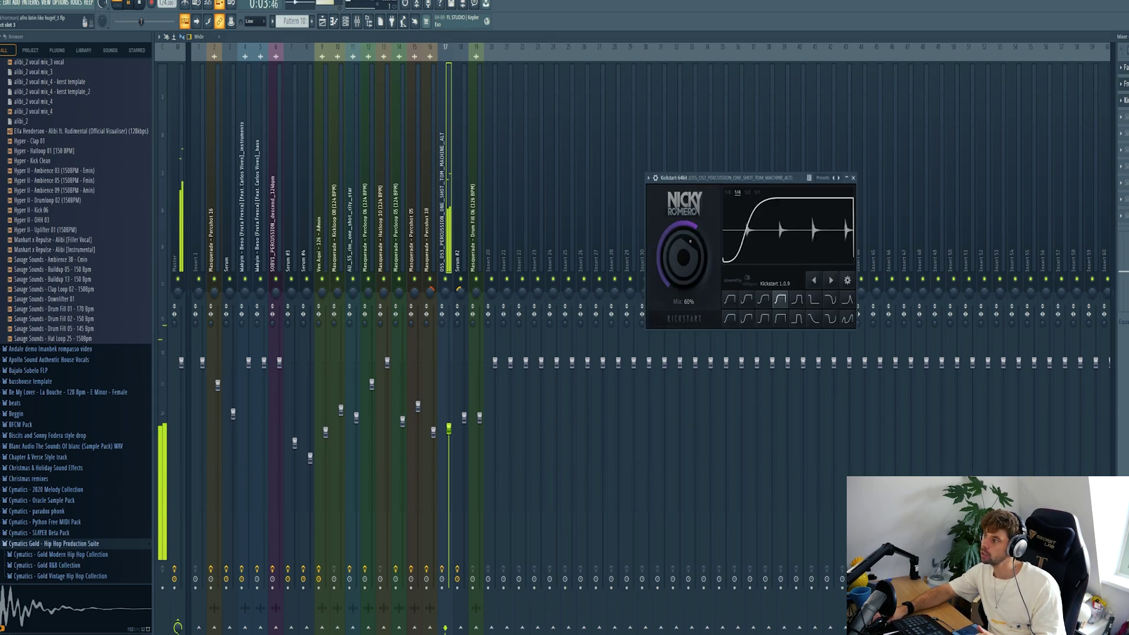
{"action": "left_click_drag", "start_coordinate": [730, 183], "coordinate": [521, 163]}
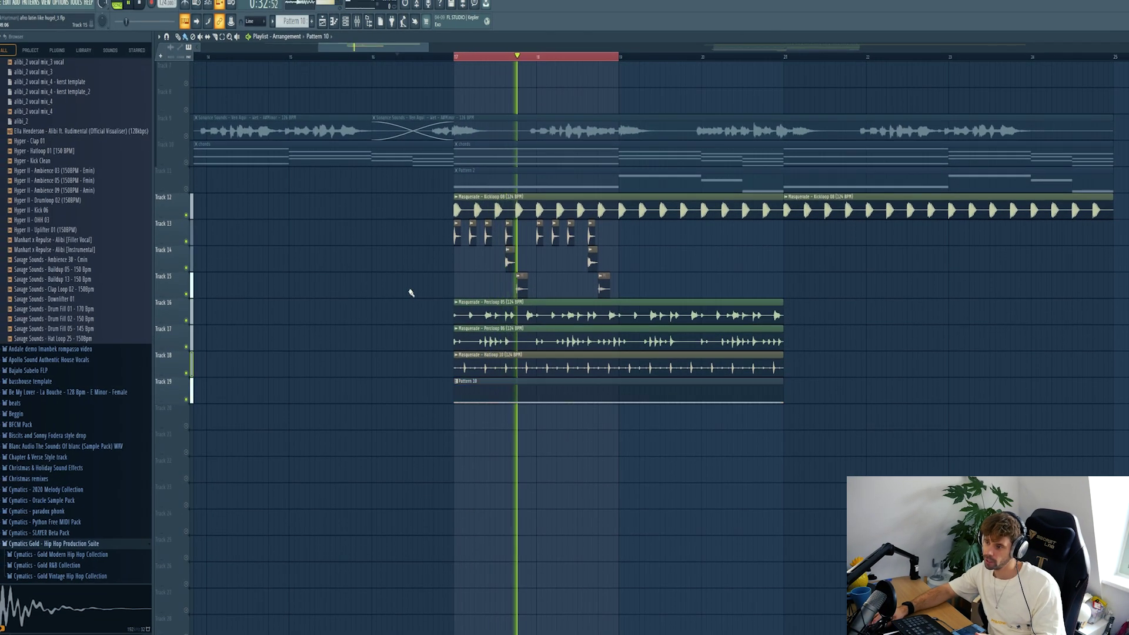
{"action": "left_click_drag", "start_coordinate": [411, 292], "coordinate": [623, 203]}
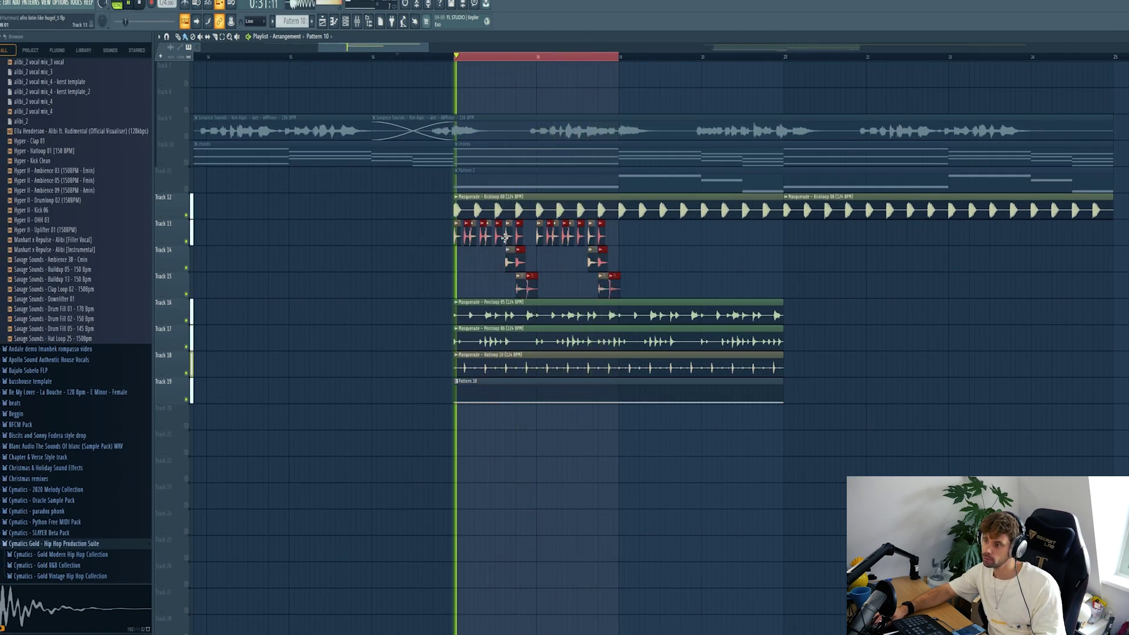
Duplicate the selected percussion clips rightward and extend the loop range to bars 17–21.
{"action": "key", "text": "ctrl+b"}
{"action": "left_click", "coordinate": [636, 277]}
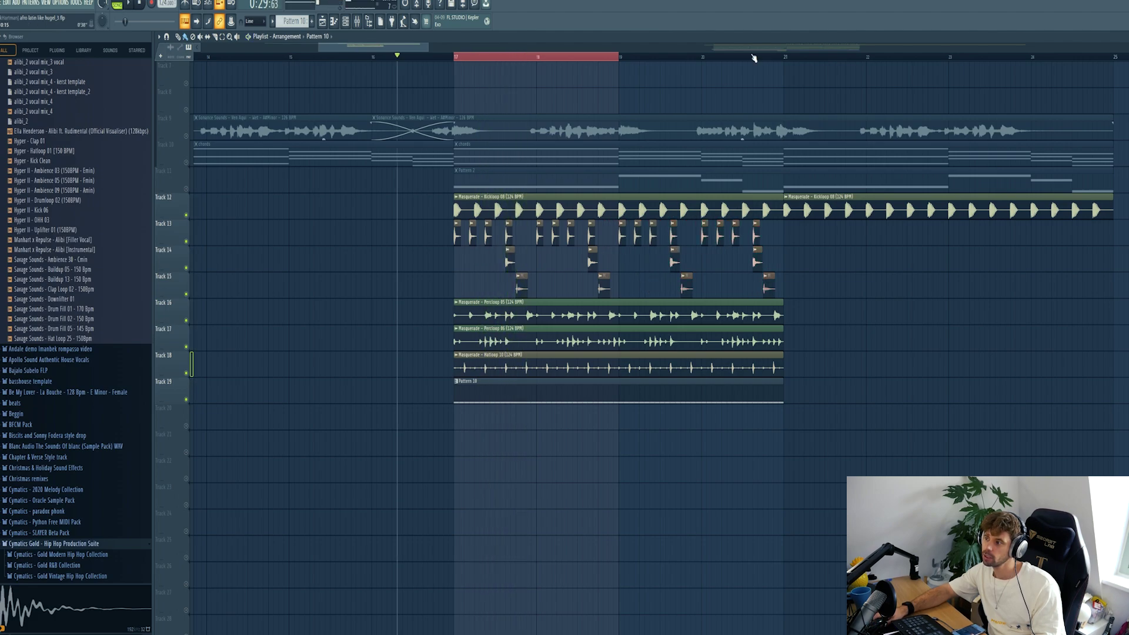
{"action": "left_click", "coordinate": [790, 59], "text": "shift"}
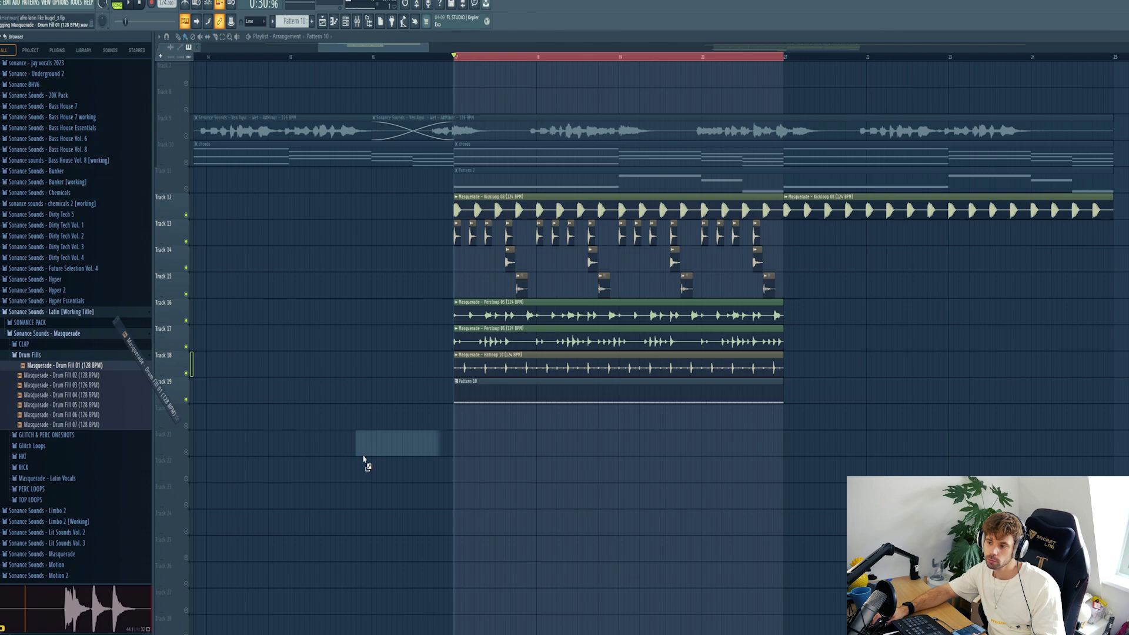
Place a Masquerade Drum Fill 01 clip on Track 20 near bar 24.
{"action": "left_click_drag", "start_coordinate": [363, 456], "coordinate": [757, 419]}
{"action": "left_click", "coordinate": [375, 408]}
{"action": "left_click", "coordinate": [447, 478]}
{"action": "scroll", "coordinate": [411, 419], "scroll_direction": "down", "scroll_amount": 2, "text": "ctrl"}
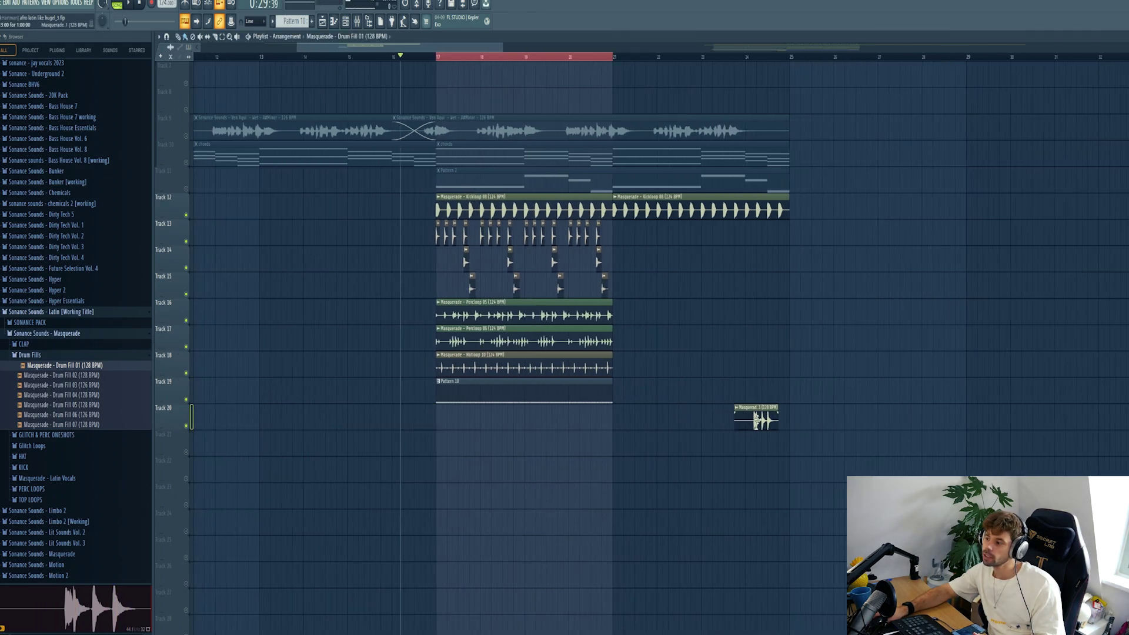
Repeat the Tracks 13–19 section from bars 17–21 into bars 21–25 and play it.
{"action": "left_click_drag", "start_coordinate": [689, 399], "coordinate": [429, 290]}
{"action": "key", "text": "ctrl+b"}
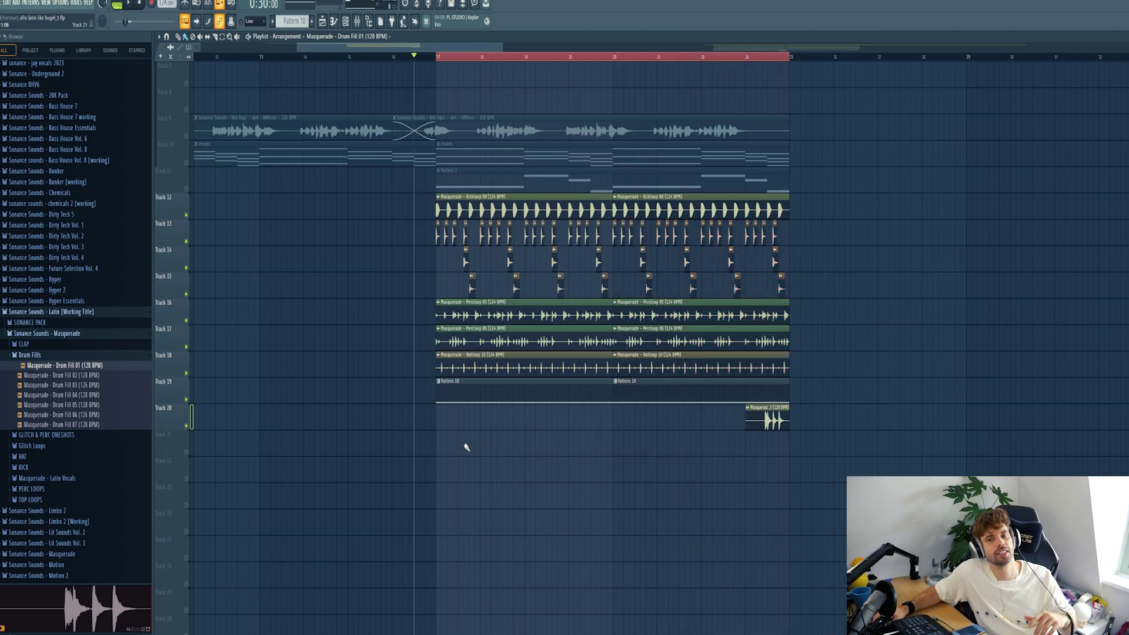
{"action": "key", "text": "space"}
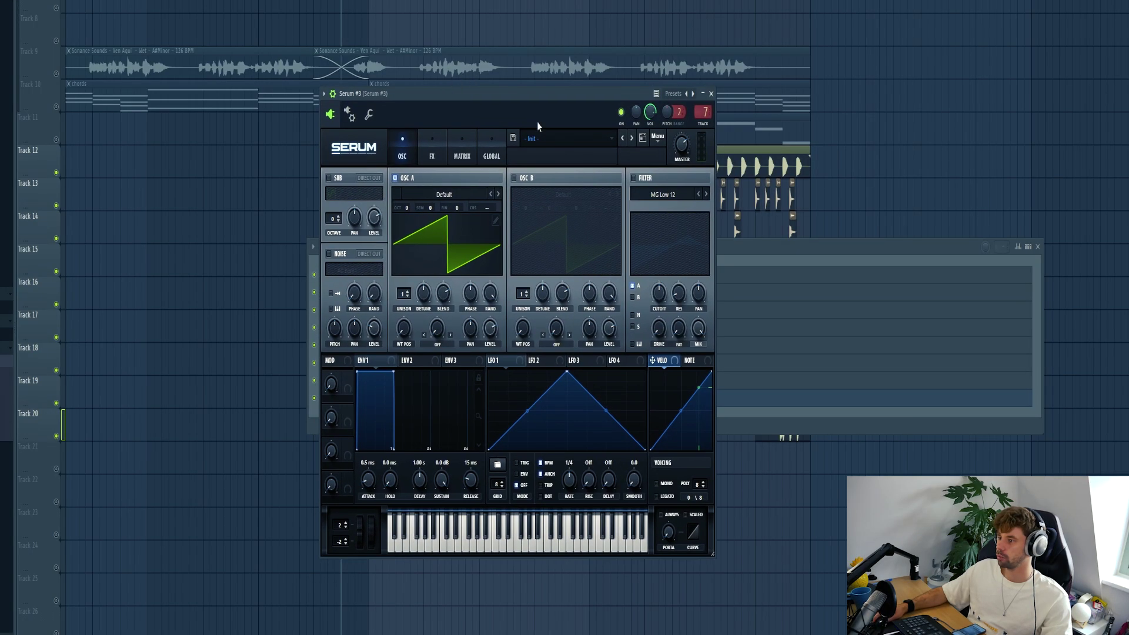
Load the Lead - Beso preset on Serum #3 and bring up its piano roll.
{"action": "left_click", "coordinate": [553, 141]}
{"action": "left_click", "coordinate": [618, 150]}
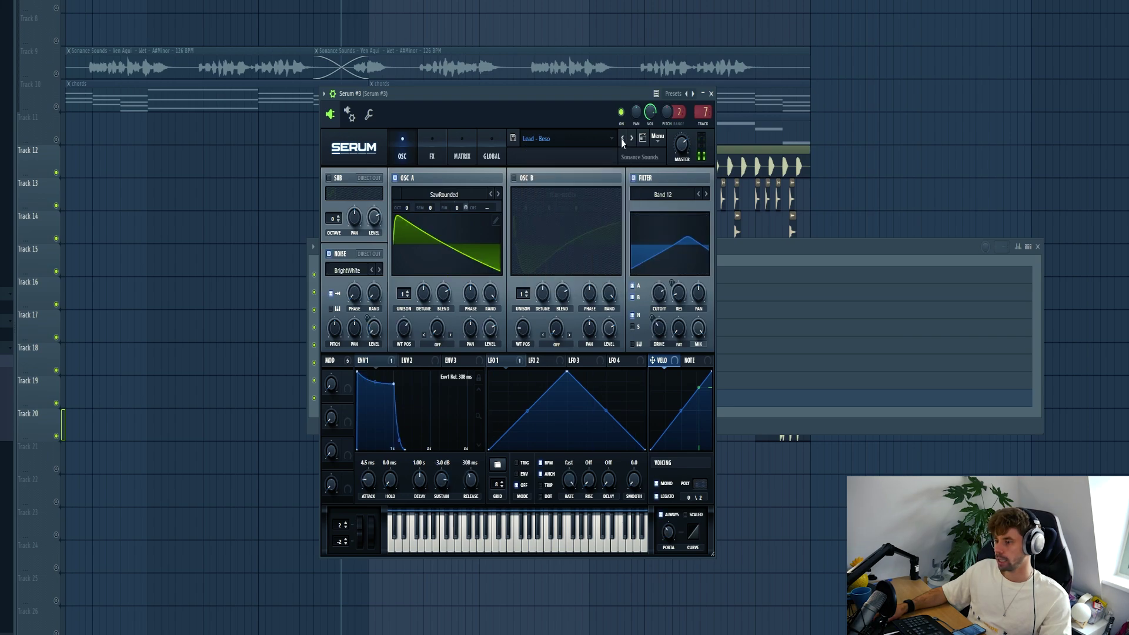
{"action": "left_click", "coordinate": [737, 254]}
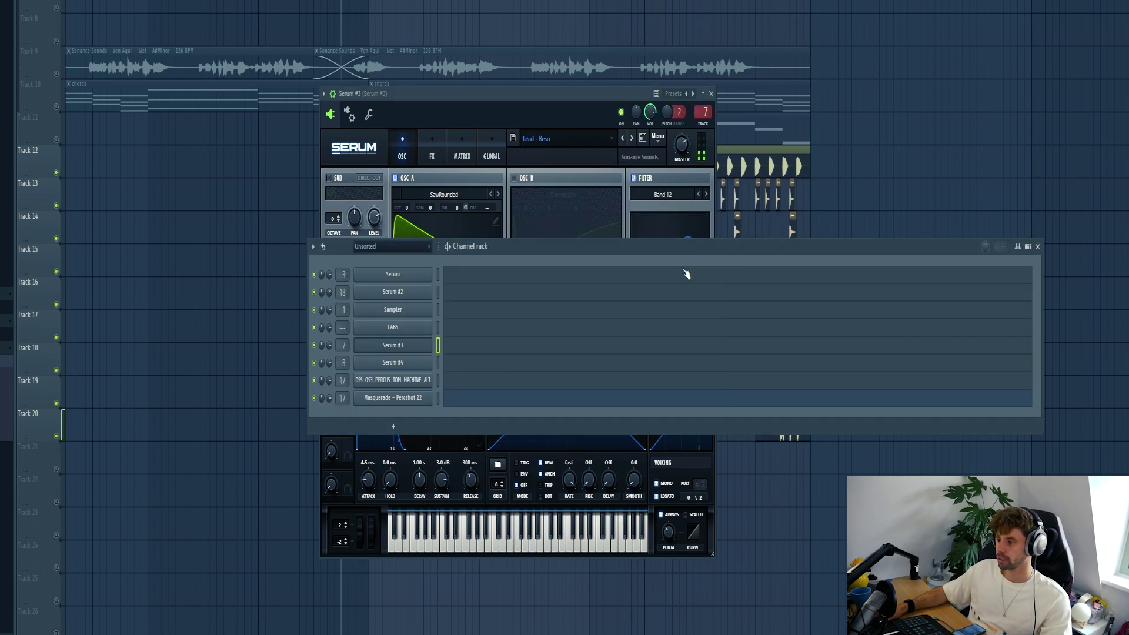
{"action": "left_click", "coordinate": [448, 350]}
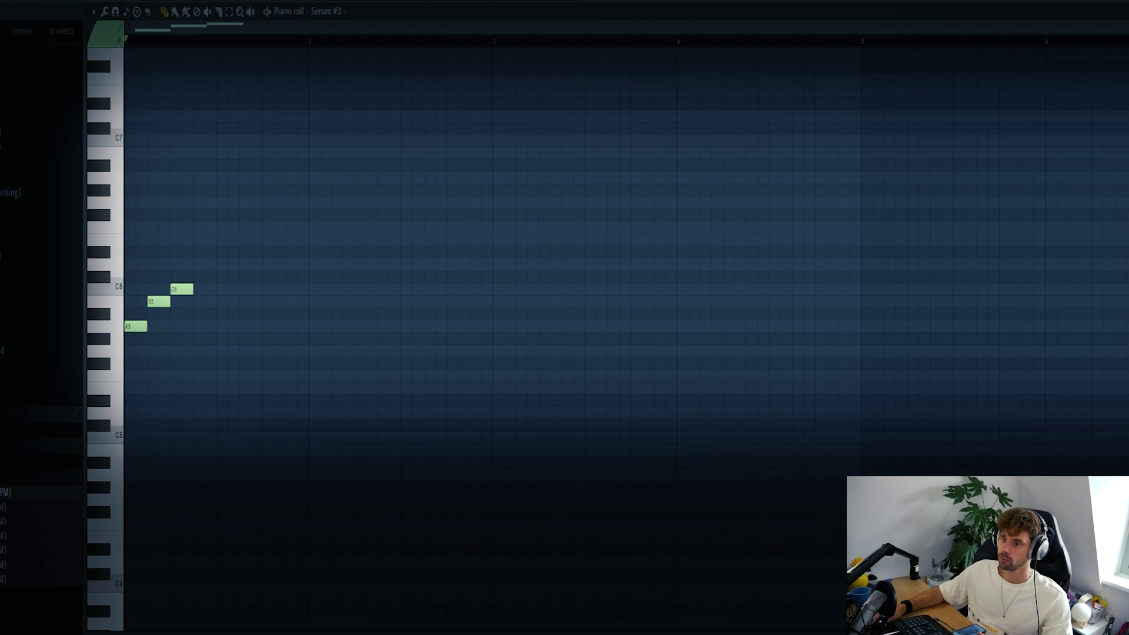
Add an A5 note after the C6 to complete the four-note phrase.
{"action": "key", "text": "space"}
{"action": "key", "text": "space"}
{"action": "left_click", "coordinate": [200, 314]}
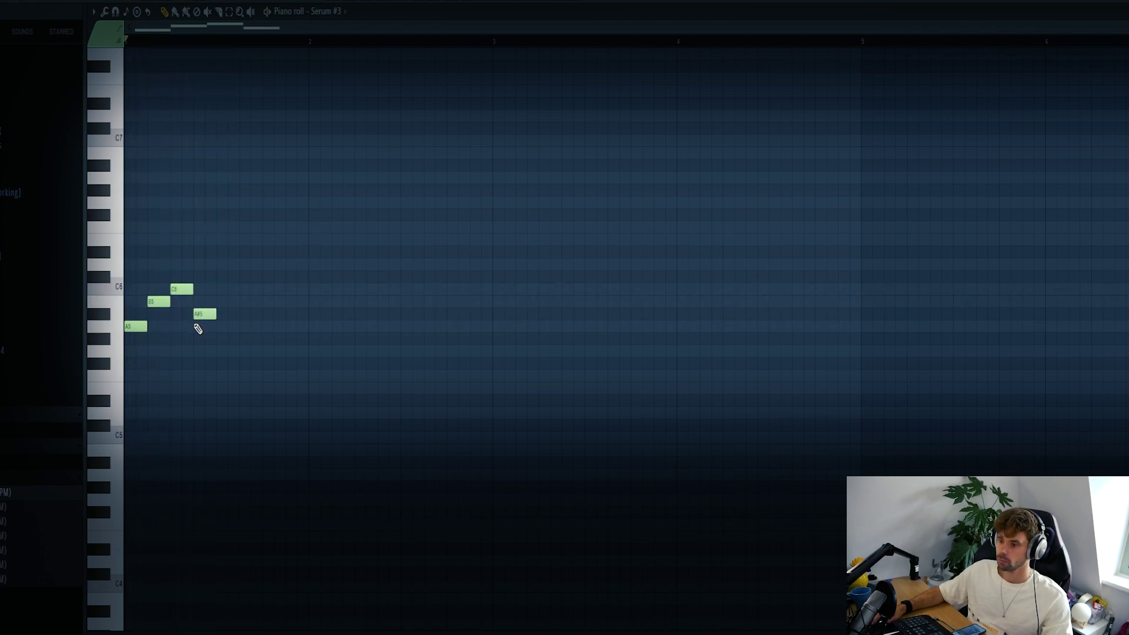
{"action": "left_click_drag", "start_coordinate": [198, 328], "coordinate": [201, 330]}
Duplicate the four-note melody twice with Ctrl+B to fill sixteen notes.
{"action": "key", "text": "ctrl+a"}
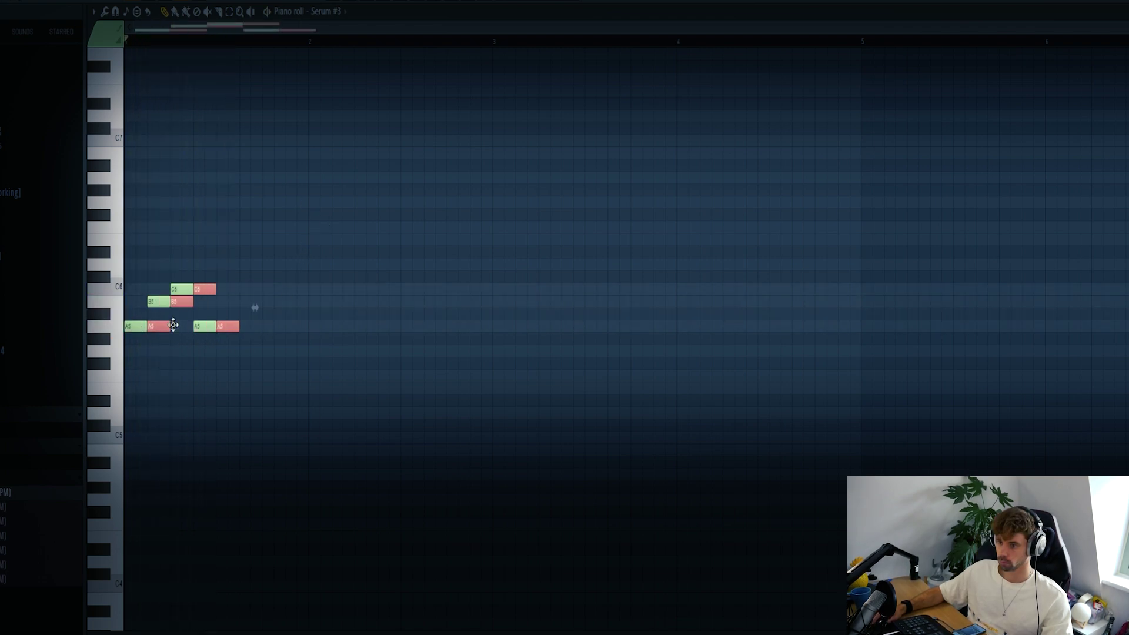
{"action": "key", "text": "ctrl+b"}
{"action": "key", "text": "space"}
{"action": "key", "text": "ctrl+a"}
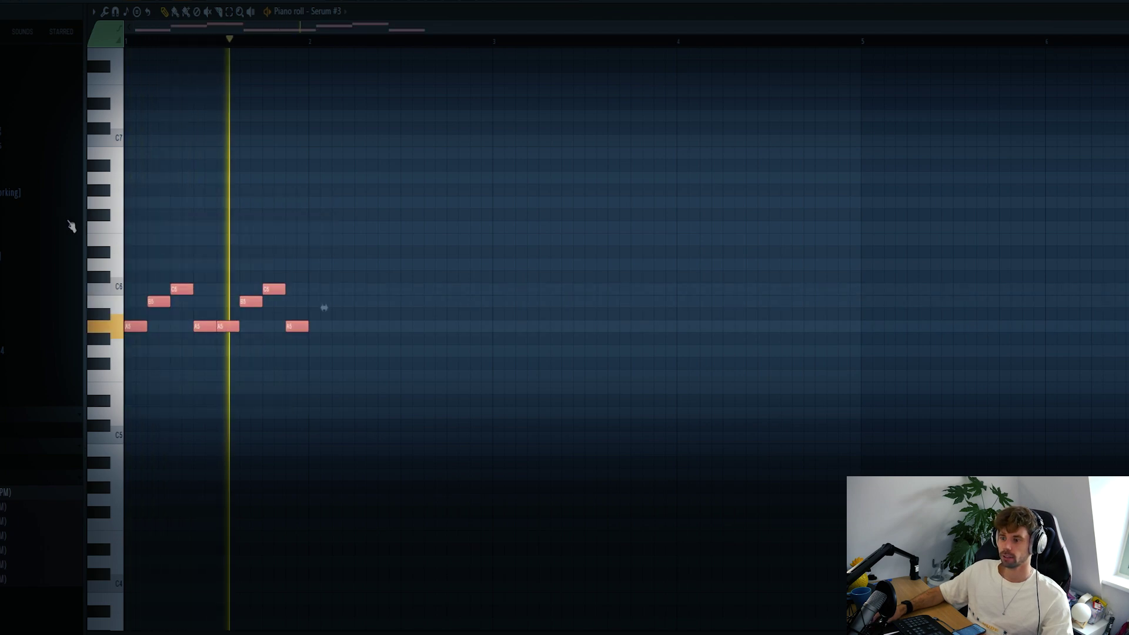
{"action": "key", "text": "ctrl+b"}
{"action": "left_click", "coordinate": [328, 378]}
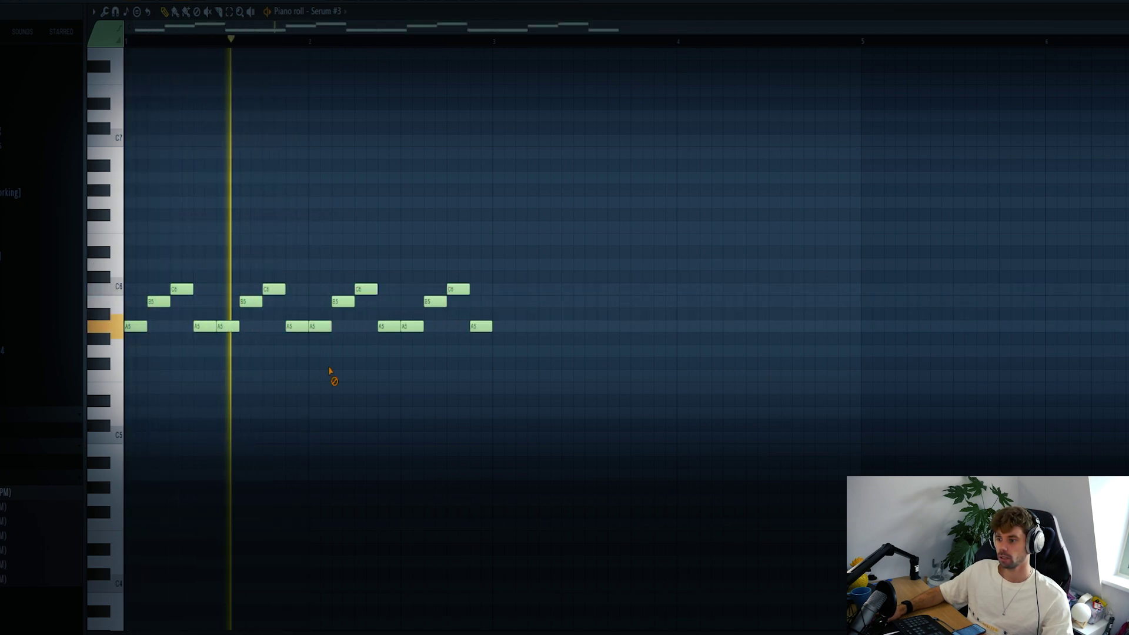
{"action": "key", "text": "space"}
Raise copied C6 notes to E6 and F6, then automate the Love Philter cutoff.
{"action": "left_click_drag", "start_coordinate": [366, 288], "coordinate": [367, 238]}
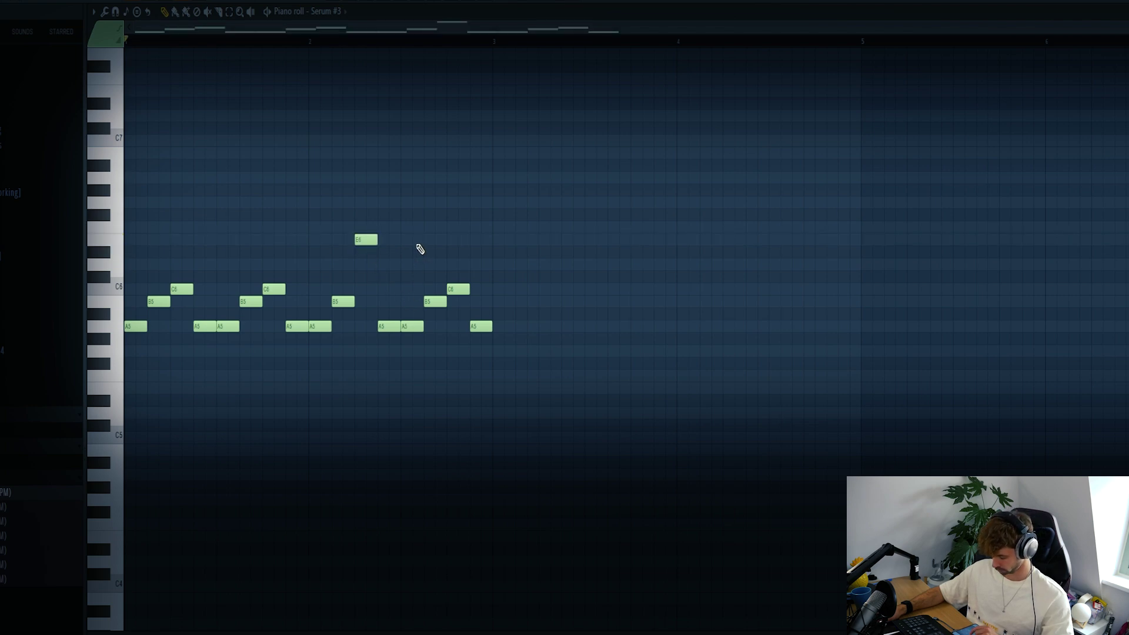
{"action": "key", "text": "space"}
{"action": "left_click_drag", "start_coordinate": [458, 289], "coordinate": [458, 227]}
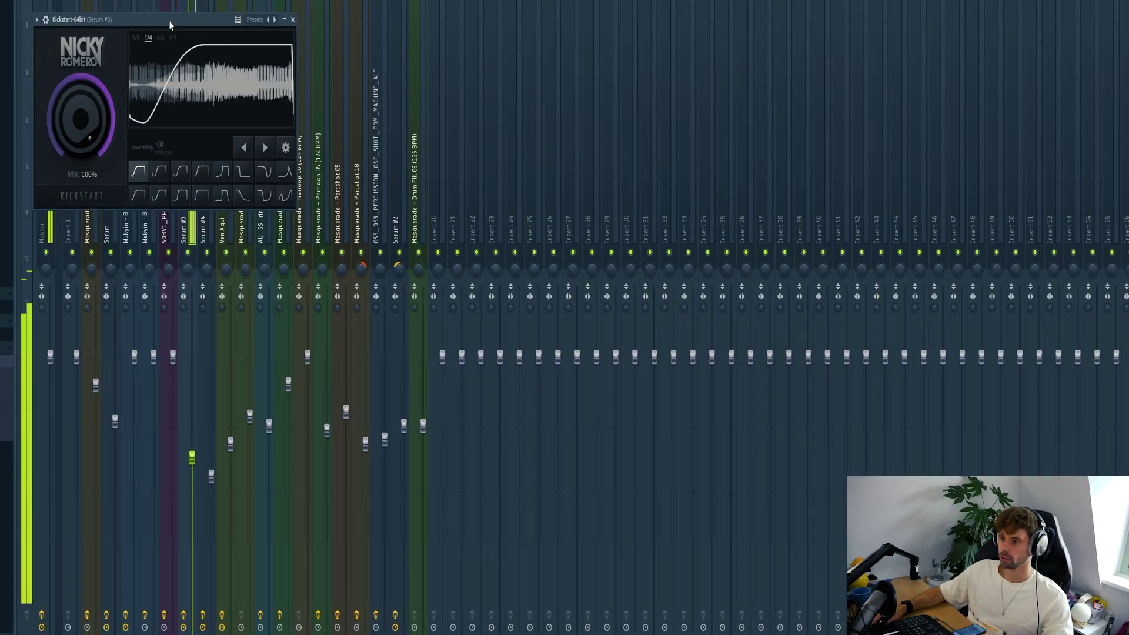
{"action": "left_click_drag", "start_coordinate": [190, 27], "coordinate": [411, 86]}
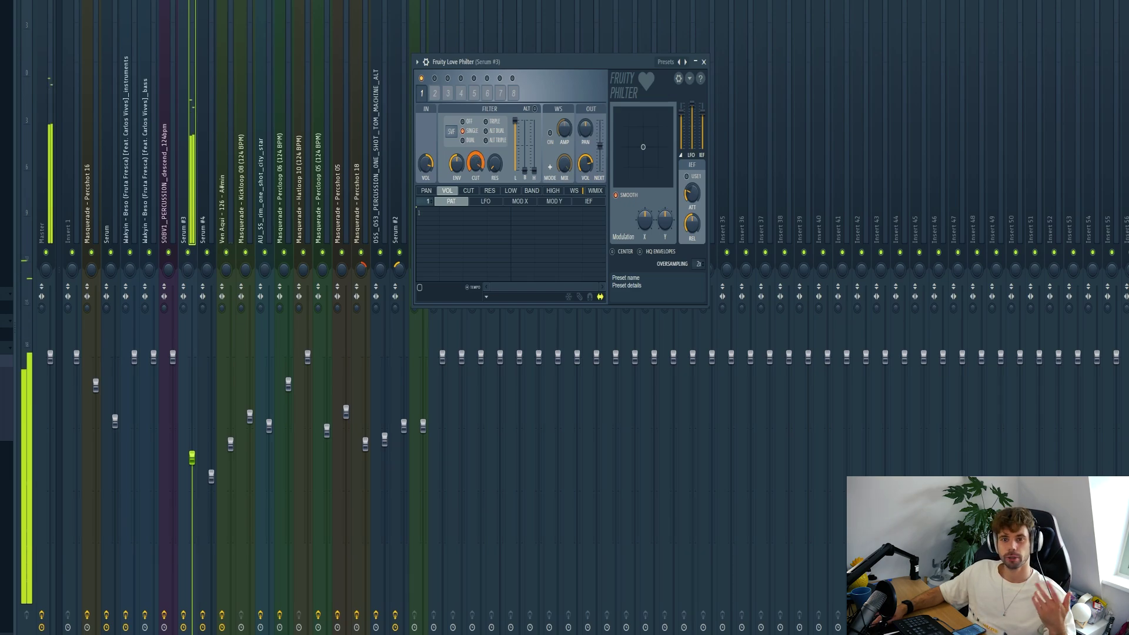
{"action": "right_click", "coordinate": [477, 167]}
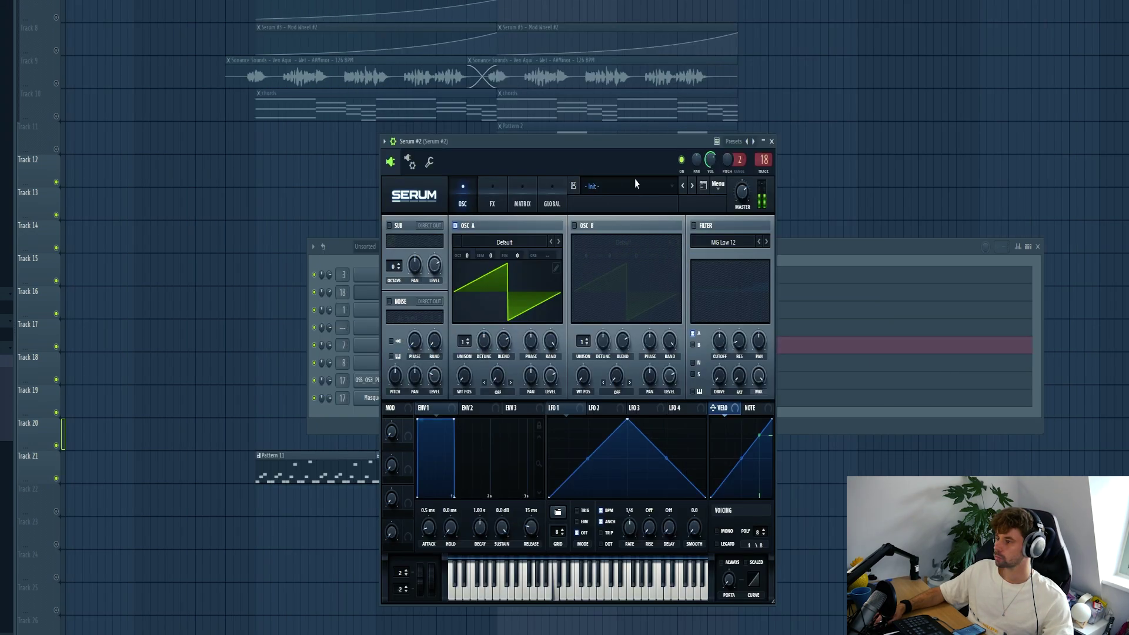
Give Serum #2 the Lead - Simulator preset with shorter ENV1 decay and mono voicing.
{"action": "left_click", "coordinate": [632, 183]}
{"action": "mouse_move", "coordinate": [603, 204]}
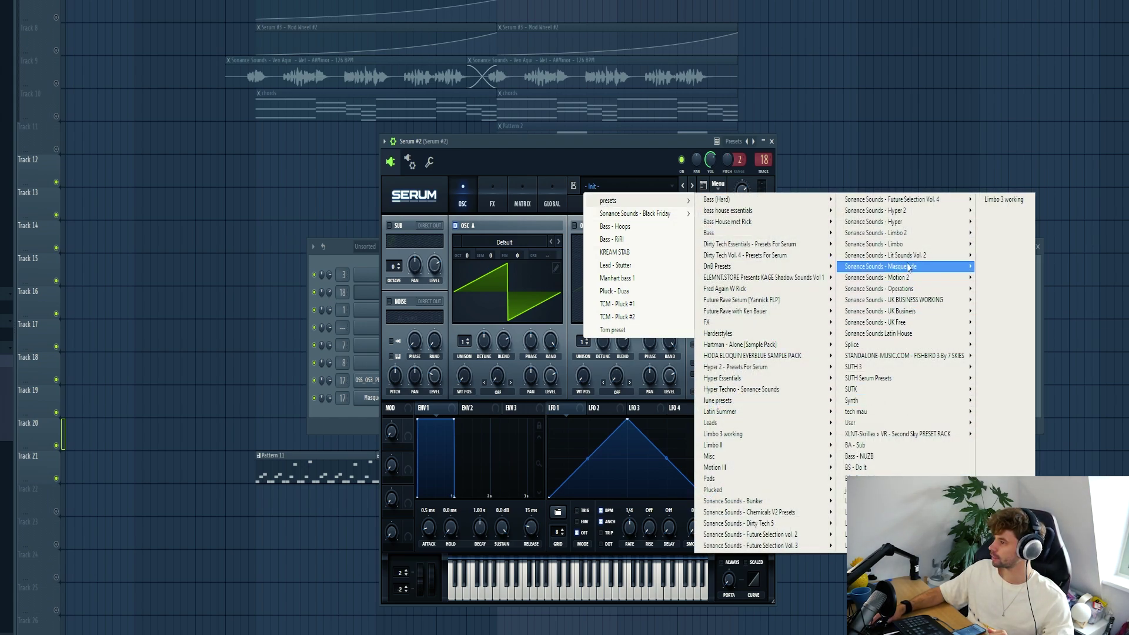
{"action": "mouse_move", "coordinate": [906, 266]}
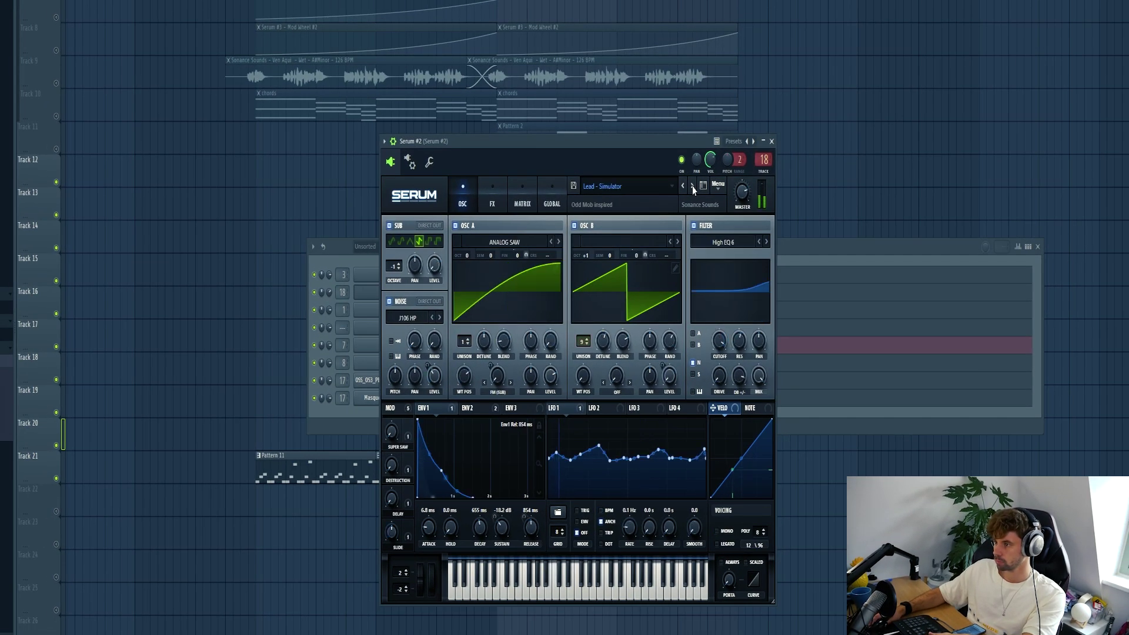
{"action": "mouse_move", "coordinate": [479, 526]}
{"action": "left_mouse_down"}
{"action": "mouse_move", "coordinate": [479, 538]}
{"action": "mouse_move", "coordinate": [501, 532]}
{"action": "left_mouse_up"}
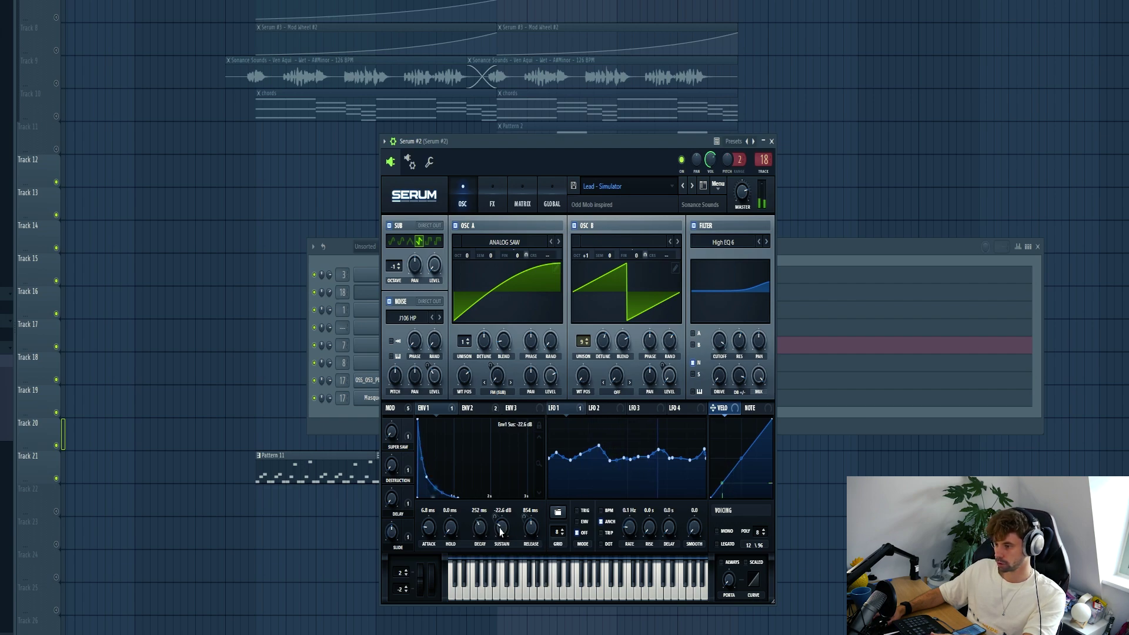
{"action": "left_click", "coordinate": [717, 530]}
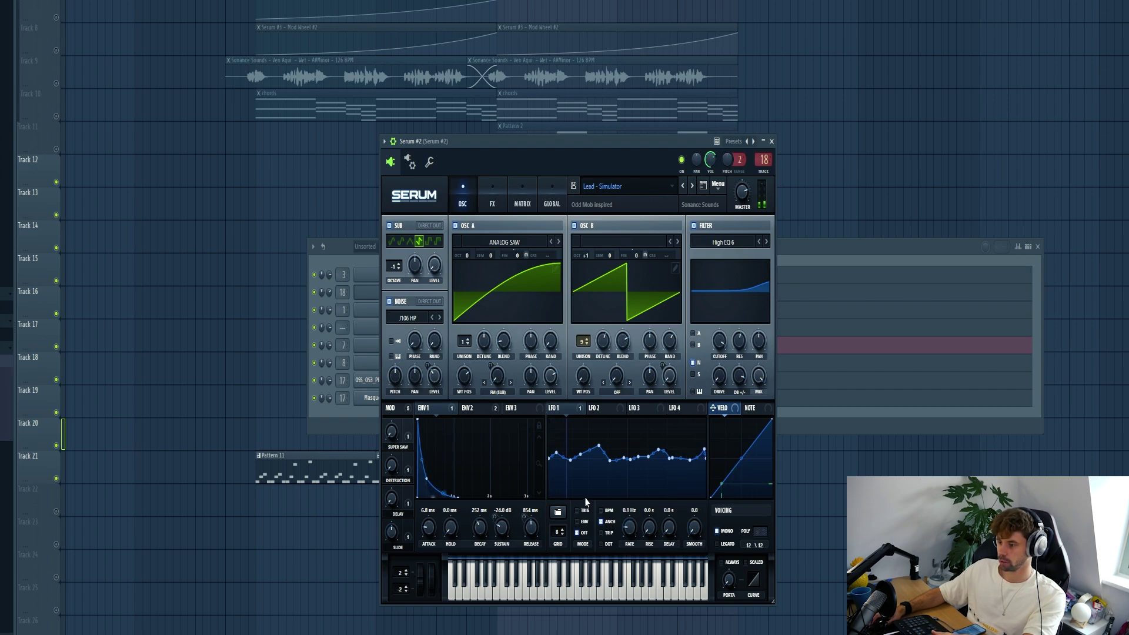
{"action": "left_click", "coordinate": [831, 413]}
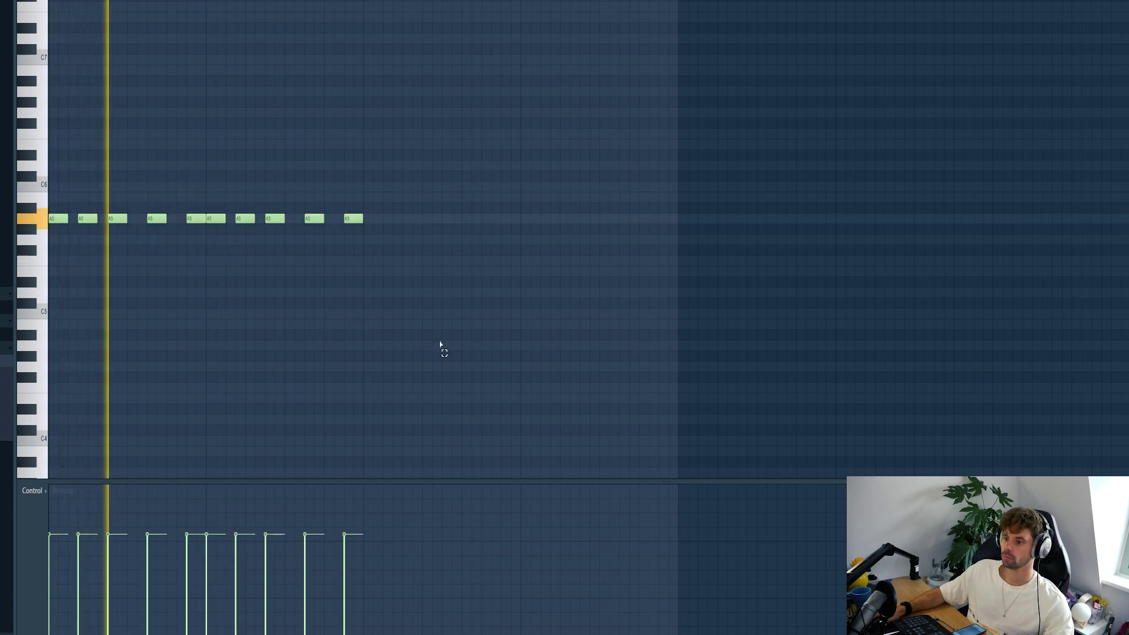
{"action": "key", "text": "ctrl+a"}
{"action": "key", "text": "ctrl+b"}
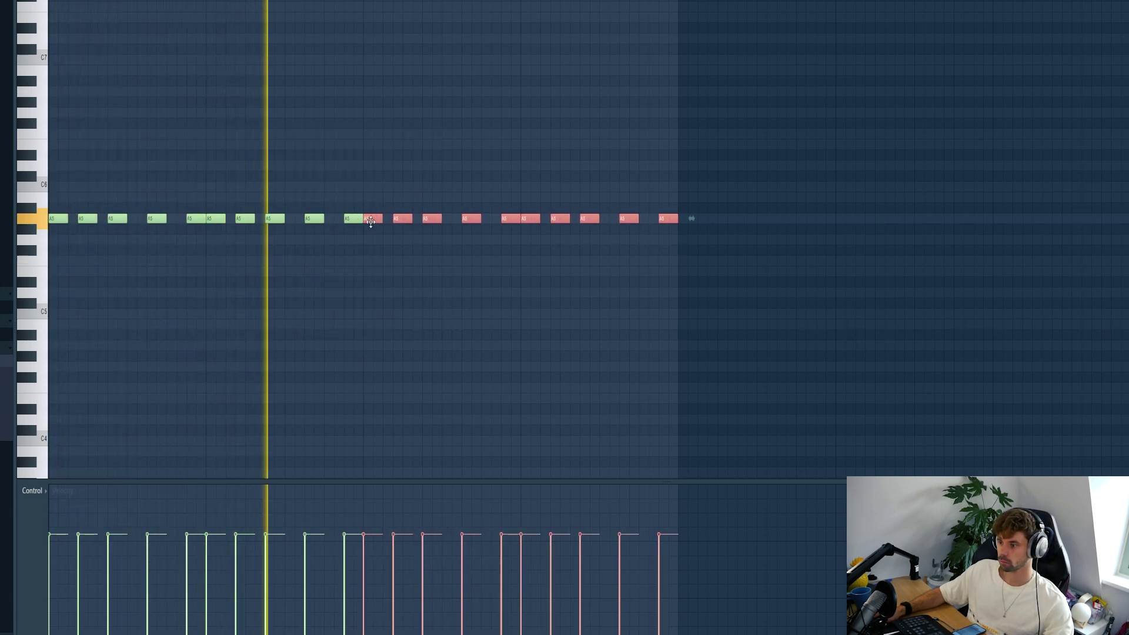
Duplicate the A5 stabs to twenty notes and extend Pattern 12 clips along Track 22.
{"action": "key", "text": "ctrl+d"}
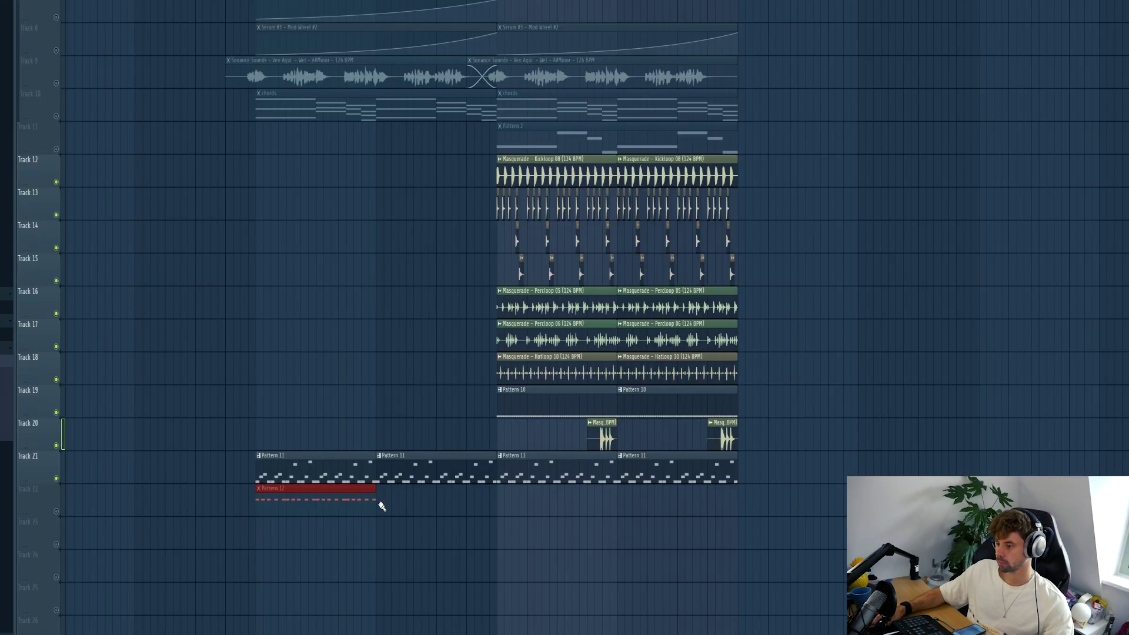
{"action": "left_click_drag", "start_coordinate": [381, 506], "coordinate": [735, 506]}
Raise Serum #2's mod wheel to 85% and close the plugin windows.
{"action": "key", "text": "F6"}
{"action": "left_click", "coordinate": [391, 293]}
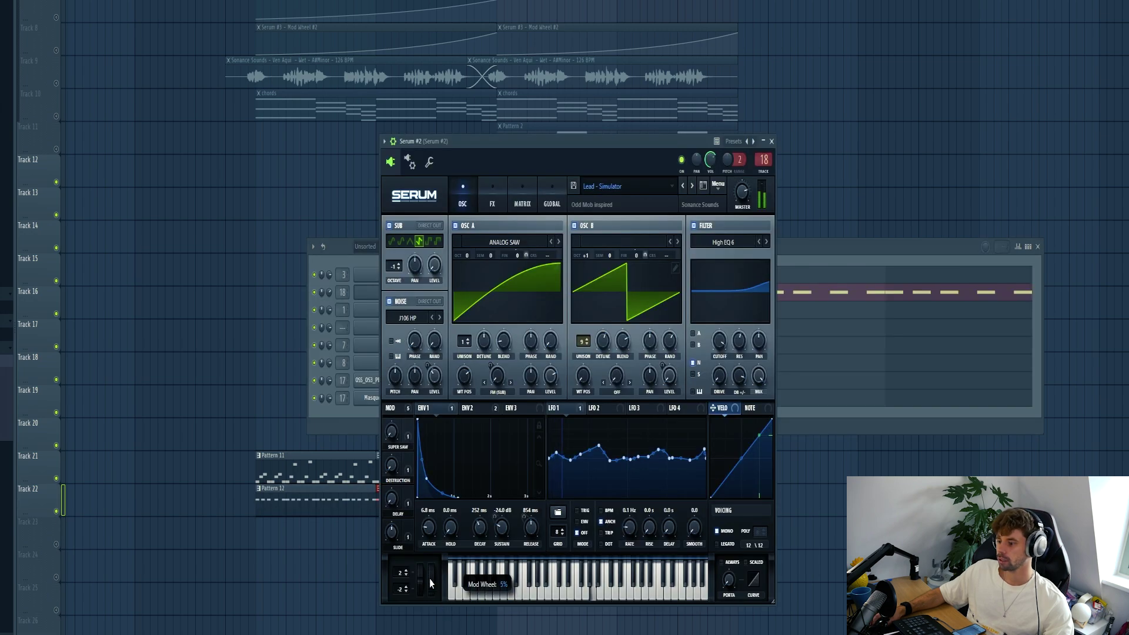
{"action": "left_click_drag", "start_coordinate": [430, 582], "coordinate": [433, 468]}
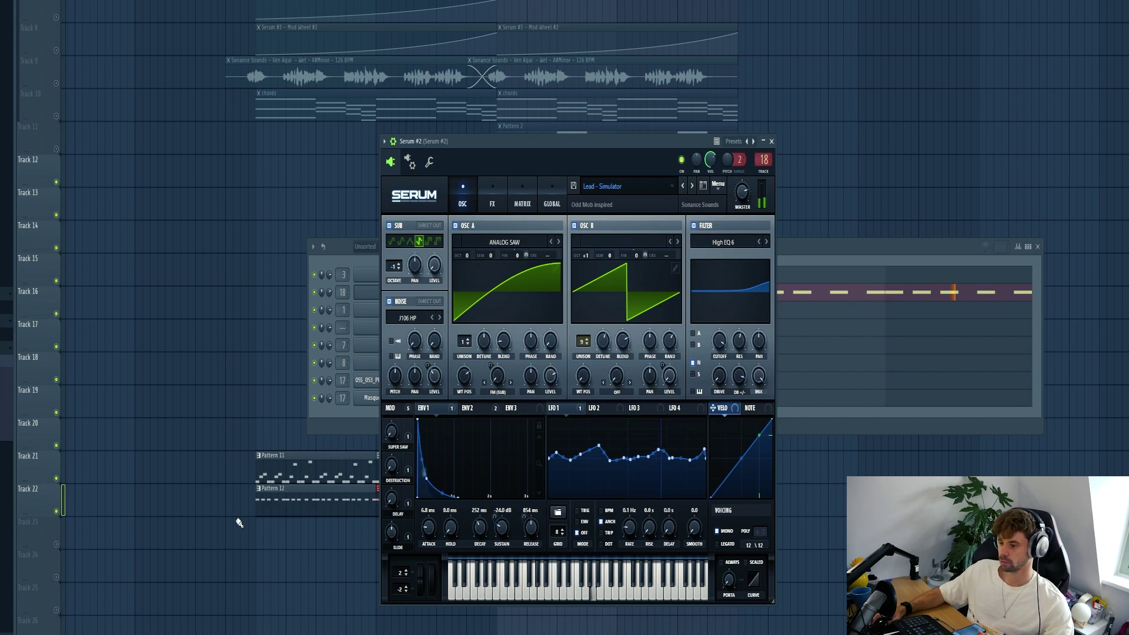
{"action": "key", "text": "F12"}
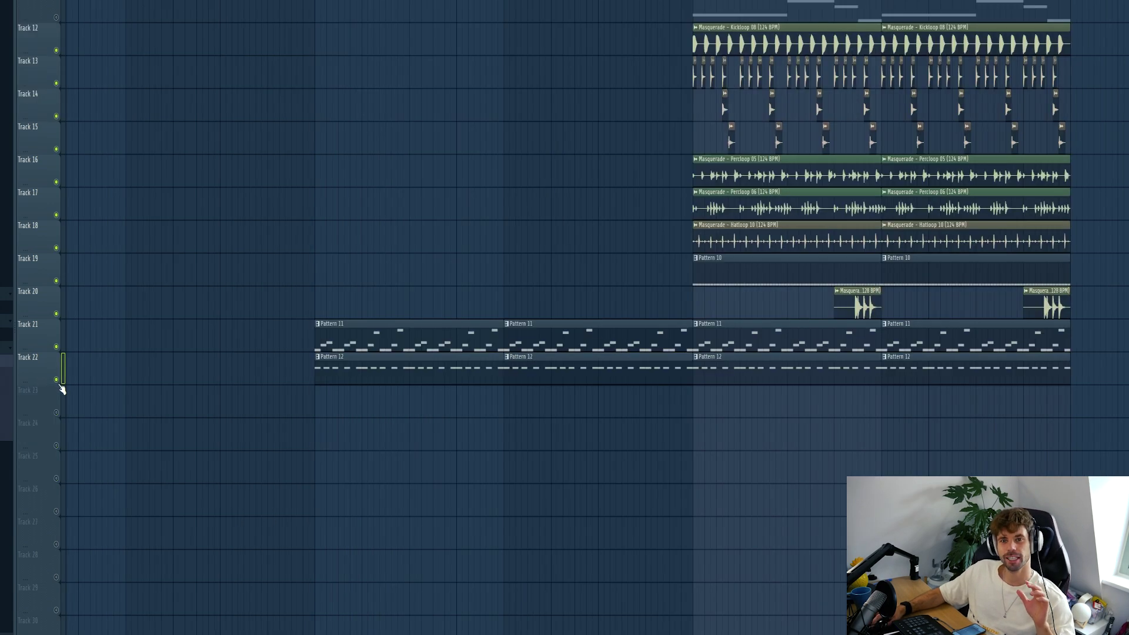
Copy the Percloop 05/06 and Track 15 clips into the breakdown and play it back.
{"action": "right_click", "coordinate": [62, 389]}
{"action": "key", "text": "Escape"}
{"action": "scroll", "coordinate": [677, 365], "scroll_direction": "up", "scroll_amount": 3}
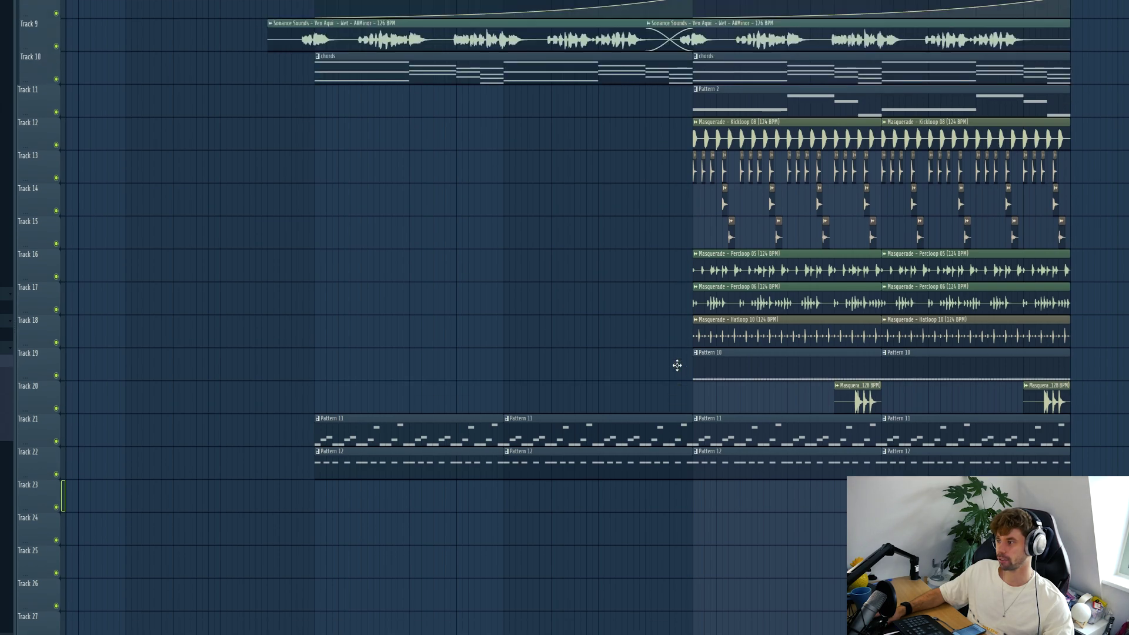
{"action": "scroll", "coordinate": [677, 365], "scroll_direction": "up", "scroll_amount": 4}
{"action": "mouse_move", "coordinate": [621, 377]}
{"action": "left_mouse_down"}
{"action": "mouse_move", "coordinate": [623, 391]}
{"action": "mouse_move", "coordinate": [882, 405]}
{"action": "mouse_move", "coordinate": [875, 428]}
{"action": "mouse_move", "coordinate": [749, 406]}
{"action": "mouse_move", "coordinate": [434, 410]}
{"action": "mouse_move", "coordinate": [633, 393]}
{"action": "left_mouse_up"}
{"action": "key", "text": "space"}
{"action": "left_click", "coordinate": [436, 316]}
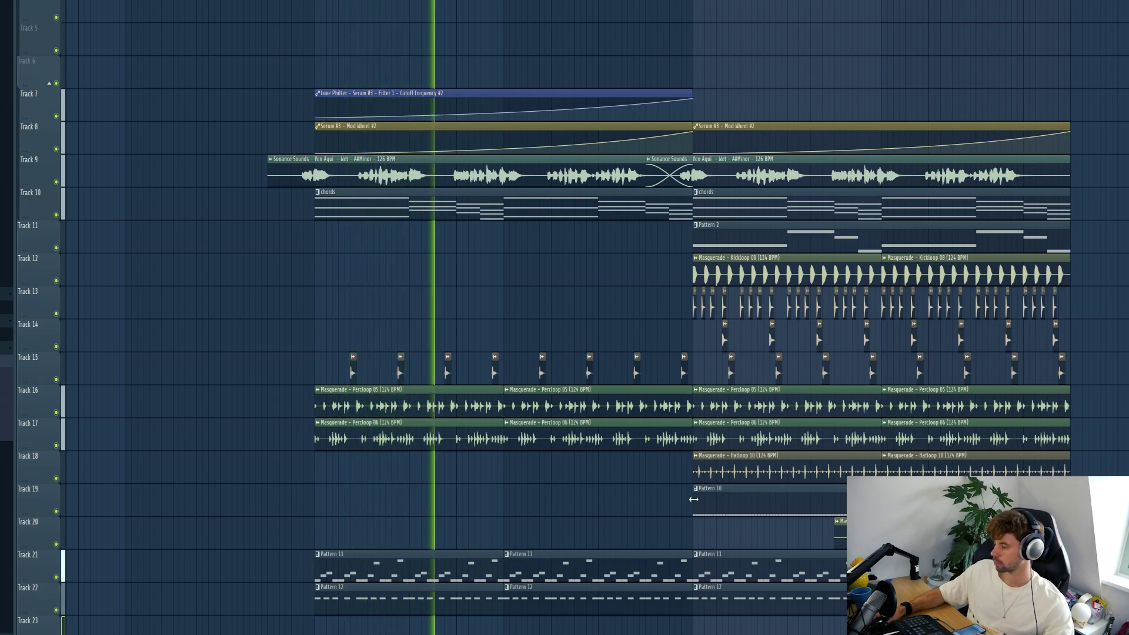
{"action": "key", "text": "space"}
Add Pattern 2 on Track 11 in the breakdown and move the drum fill just before the drop.
{"action": "scroll", "coordinate": [705, 508], "scroll_direction": "down", "scroll_amount": 1}
{"action": "scroll", "coordinate": [704, 508], "scroll_direction": "down", "scroll_amount": 4}
{"action": "left_click", "coordinate": [331, 116]}
{"action": "scroll", "coordinate": [807, 435], "scroll_direction": "up", "scroll_amount": 1}
{"action": "left_click", "coordinate": [807, 435]}
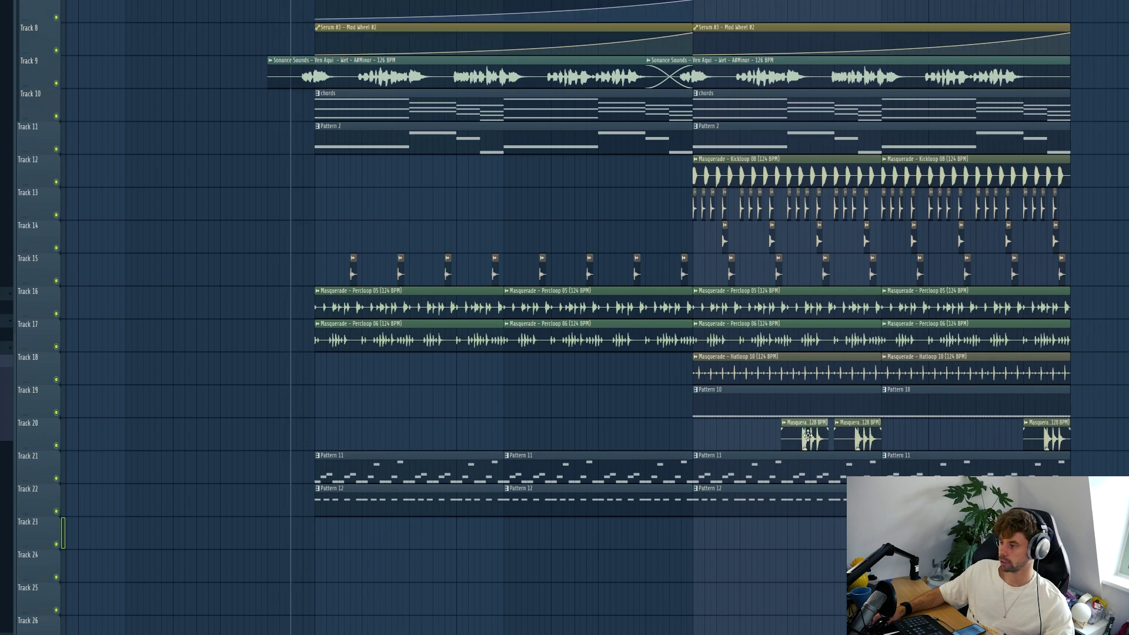
{"action": "left_click_drag", "start_coordinate": [807, 435], "coordinate": [672, 437]}
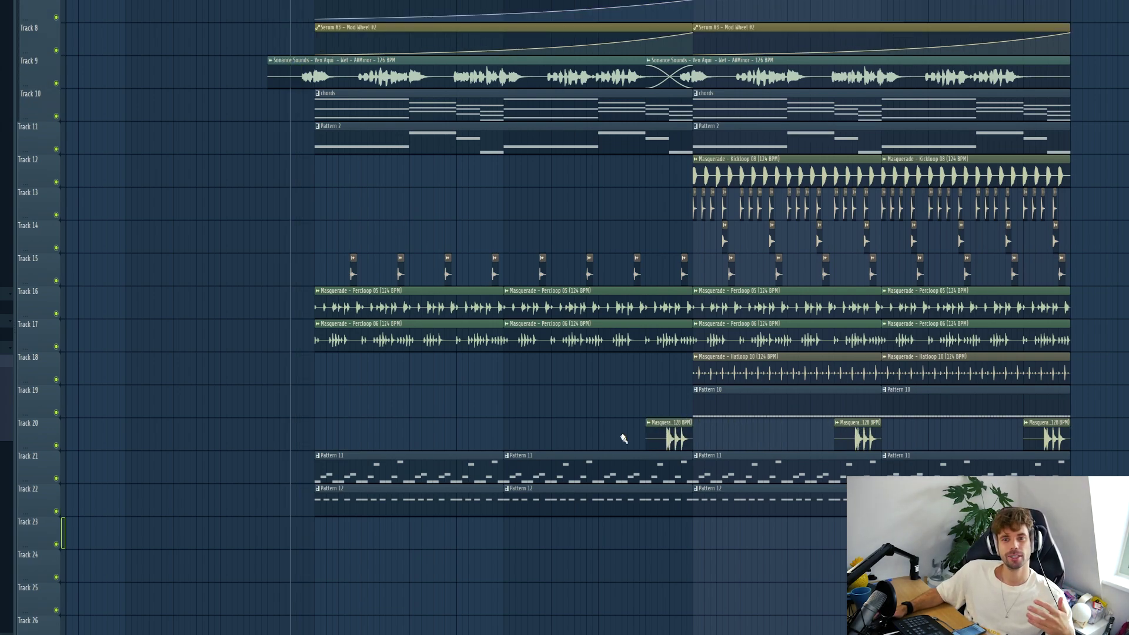